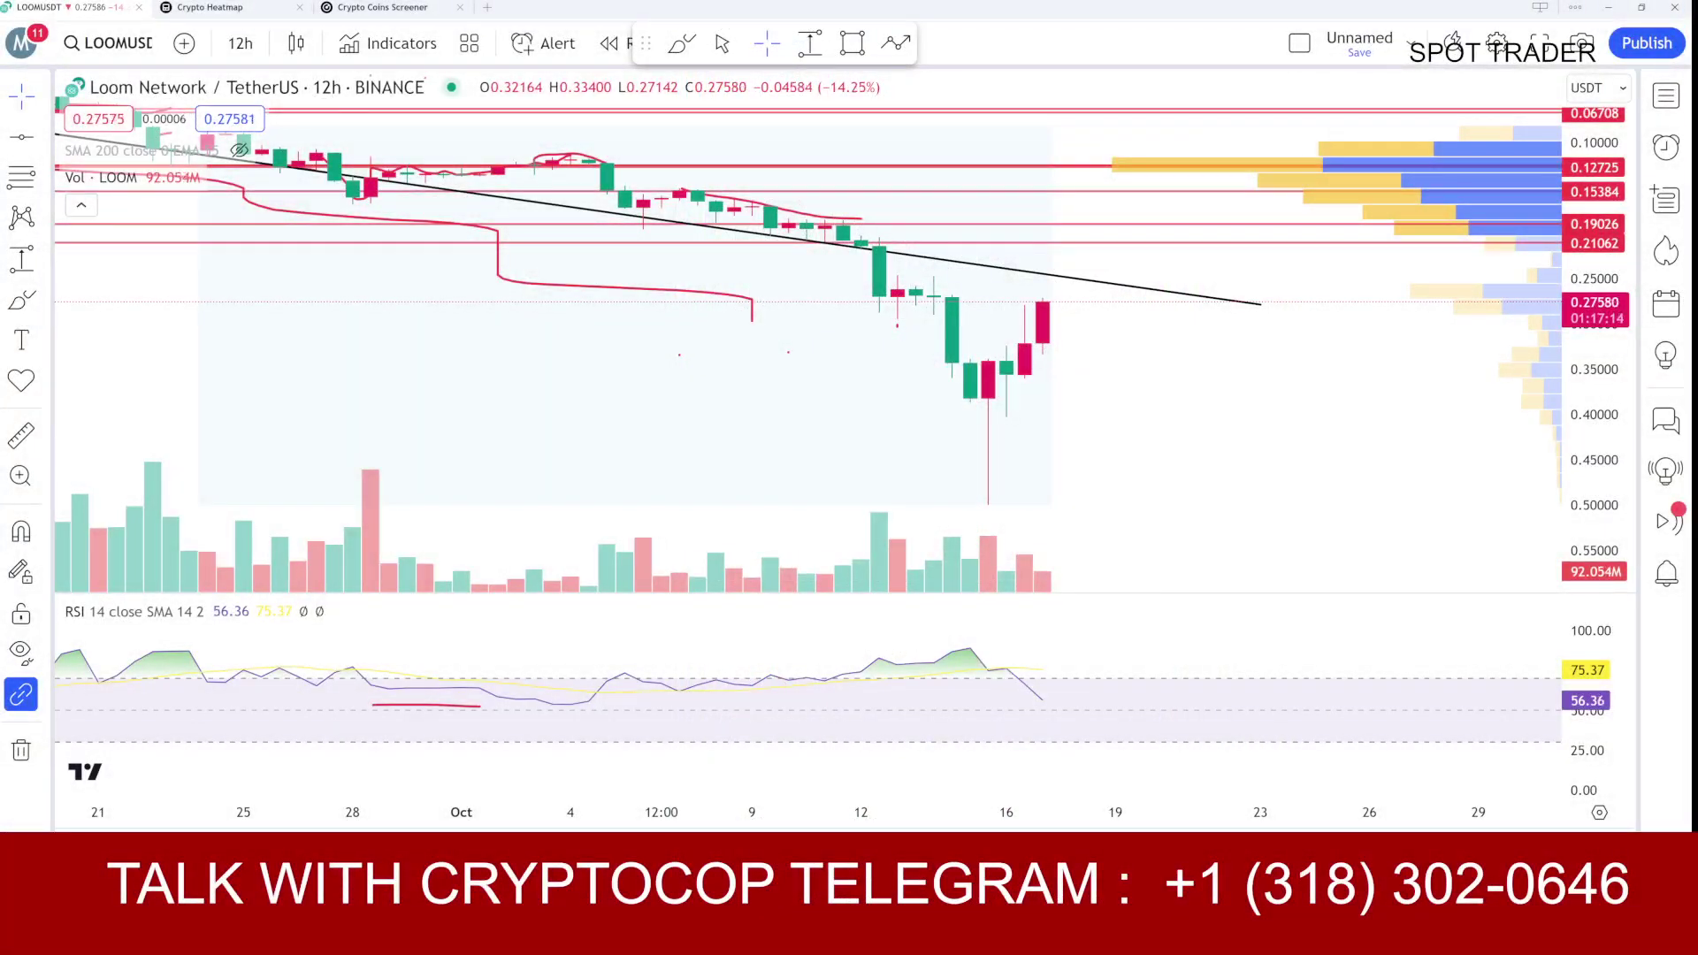
Step: Brush a U-shaped outline around the latest price swing and a short path from the last candle across the trendline to the 0.21062 level
{"action": "scroll", "coordinate": [947, 459], "scroll_direction": "down", "scroll_amount": 5}
{"action": "scroll", "coordinate": [954, 464], "scroll_direction": "up", "scroll_amount": 8}
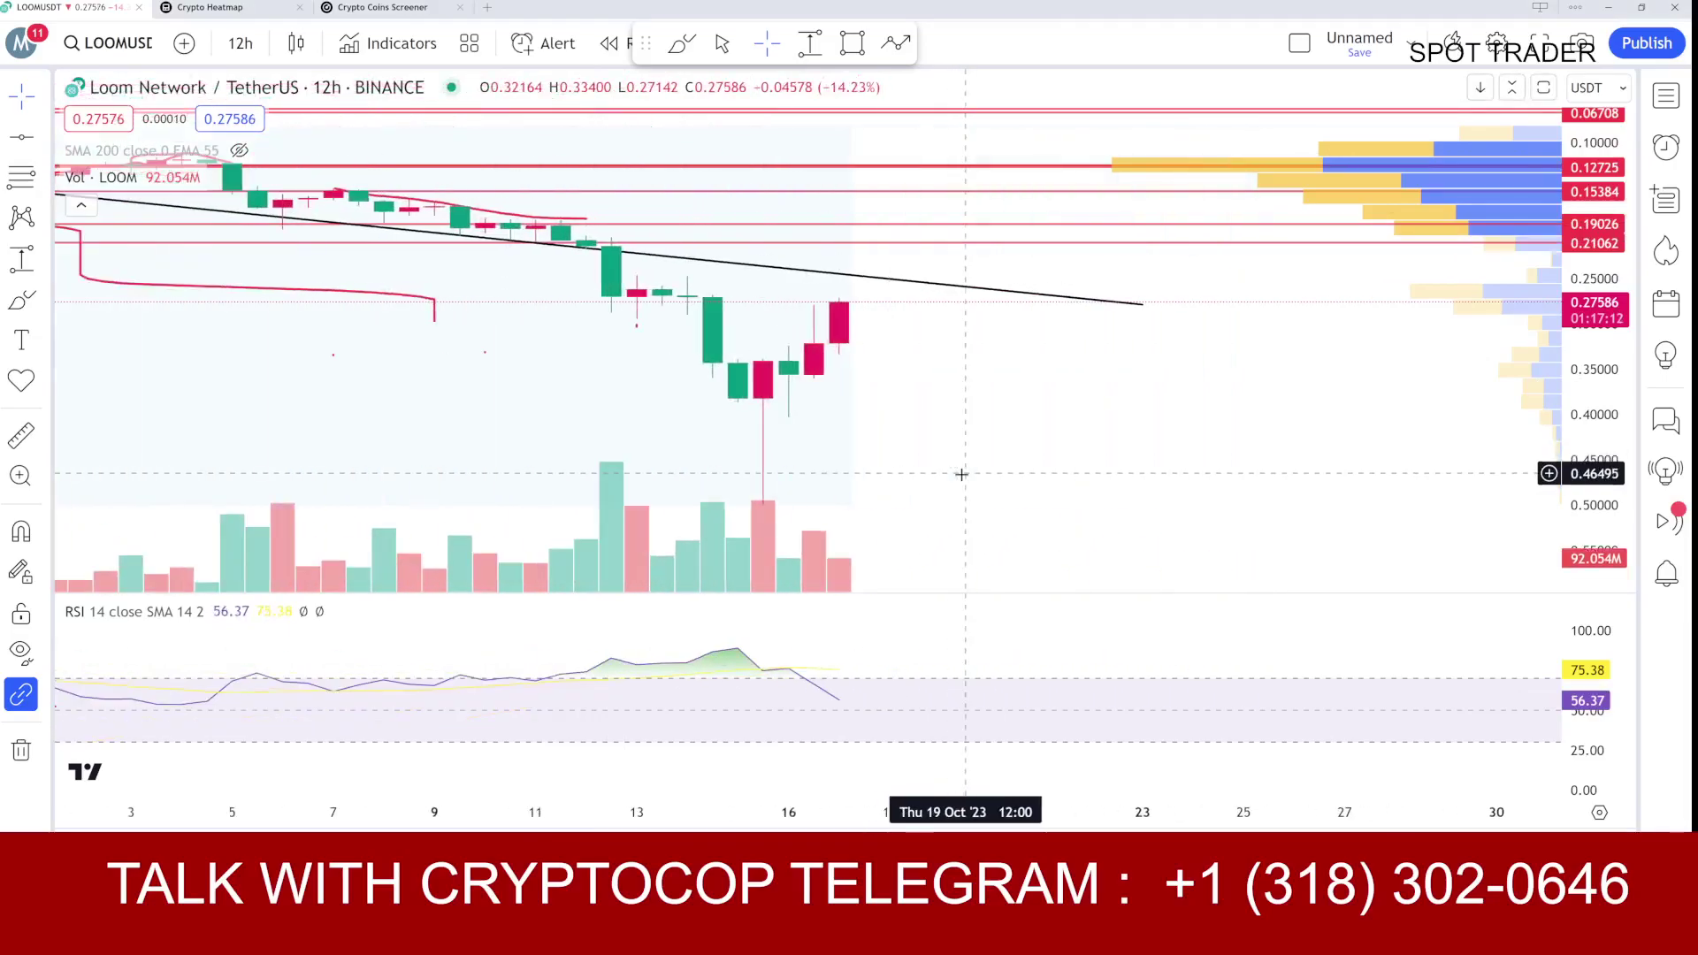
{"action": "left_click_drag", "start_coordinate": [944, 443], "coordinate": [1345, 417]}
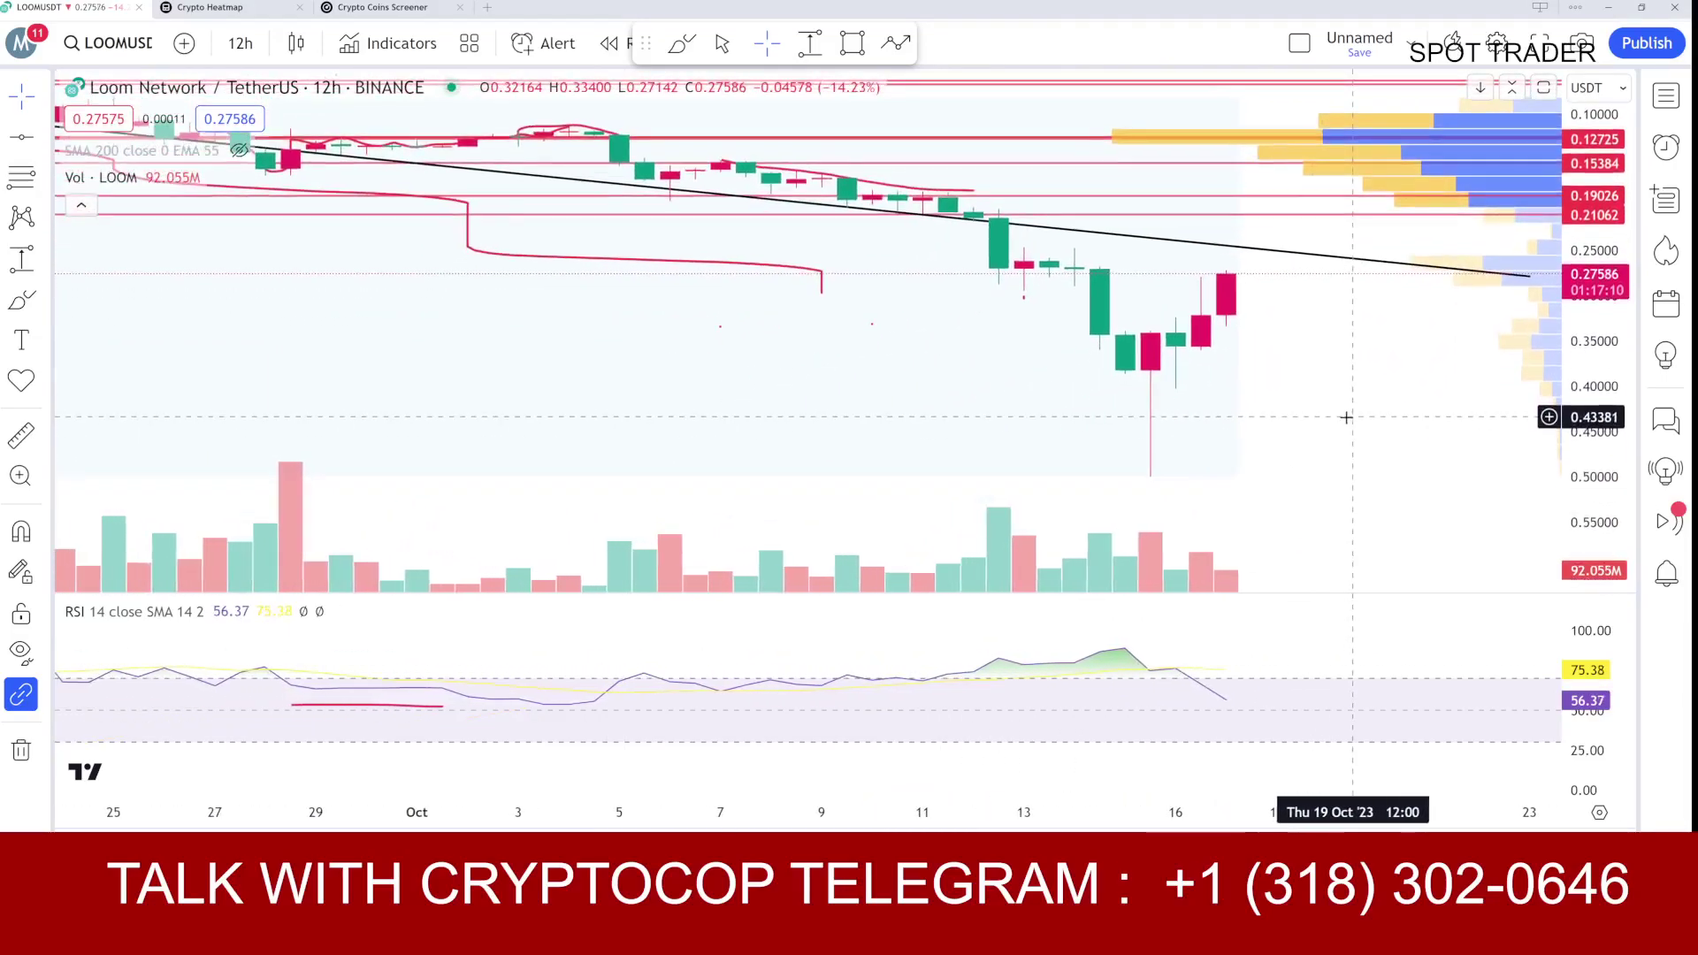
{"action": "left_click", "coordinate": [21, 301]}
{"action": "mouse_move", "coordinate": [982, 251]}
{"action": "left_mouse_down"}
{"action": "mouse_move", "coordinate": [1040, 451]}
{"action": "mouse_move", "coordinate": [1150, 476]}
{"action": "mouse_move", "coordinate": [1274, 354]}
{"action": "mouse_move", "coordinate": [1302, 242]}
{"action": "mouse_move", "coordinate": [1329, 211]}
{"action": "left_mouse_up"}
{"action": "left_click", "coordinate": [1254, 260]}
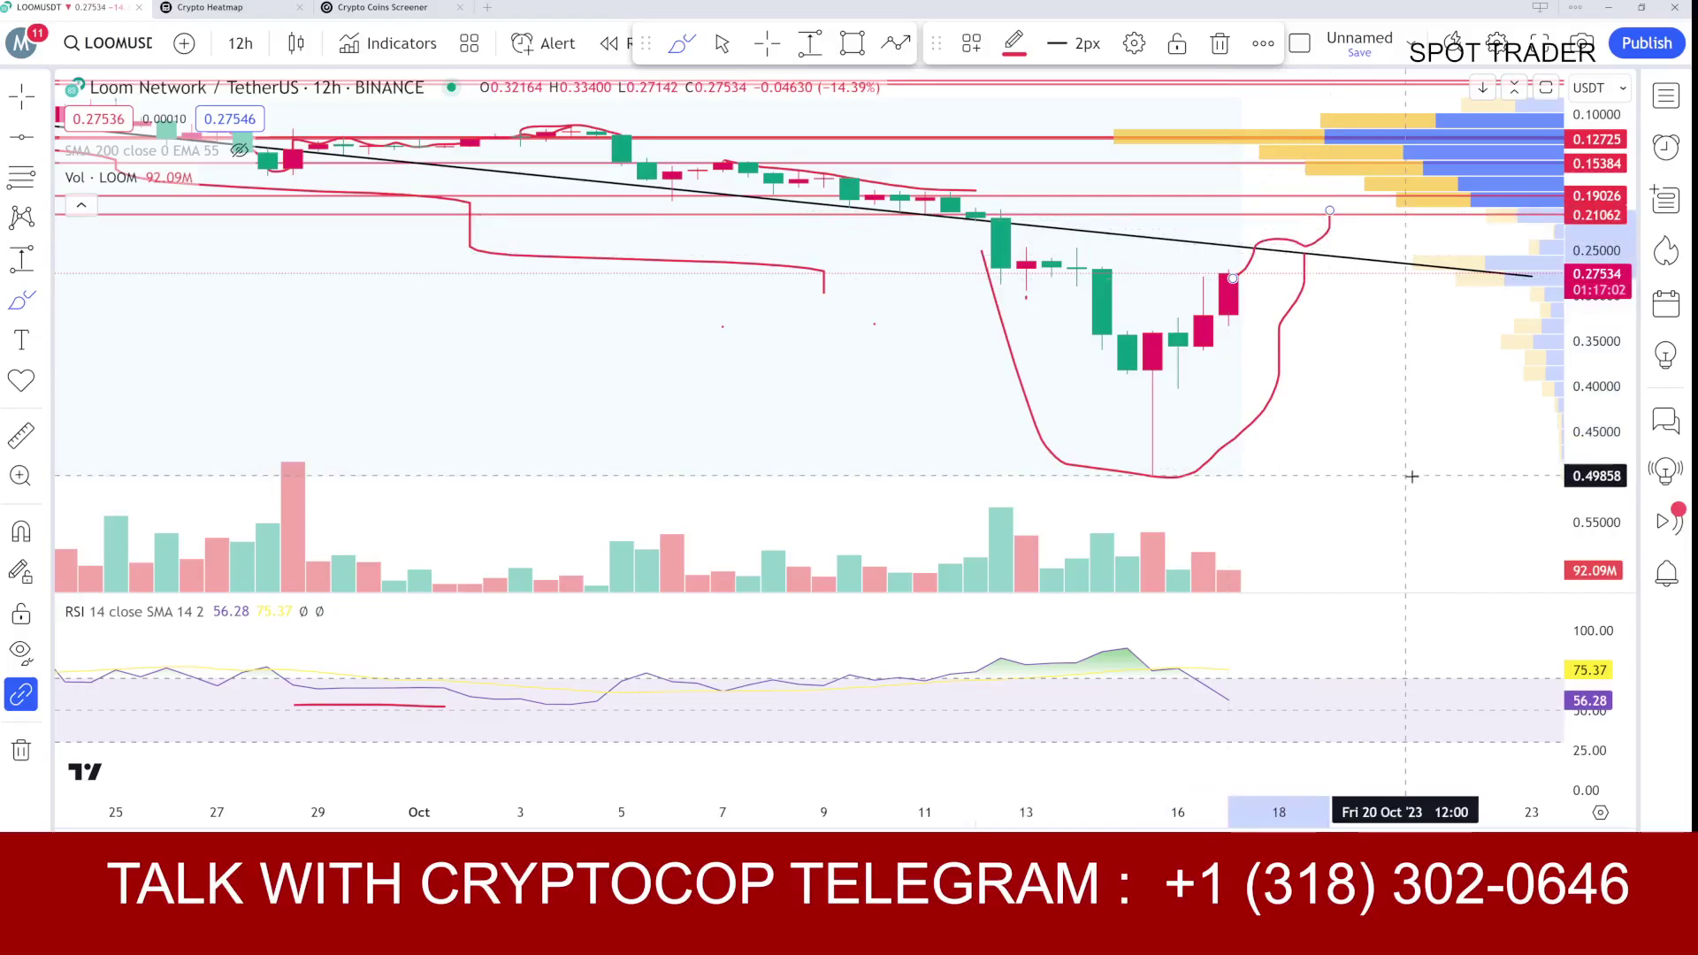
{"action": "left_click_drag", "start_coordinate": [1590, 376], "coordinate": [1590, 292]}
{"action": "left_click_drag", "start_coordinate": [1355, 361], "coordinate": [1334, 467]}
{"action": "key", "text": "ctrl+z"}
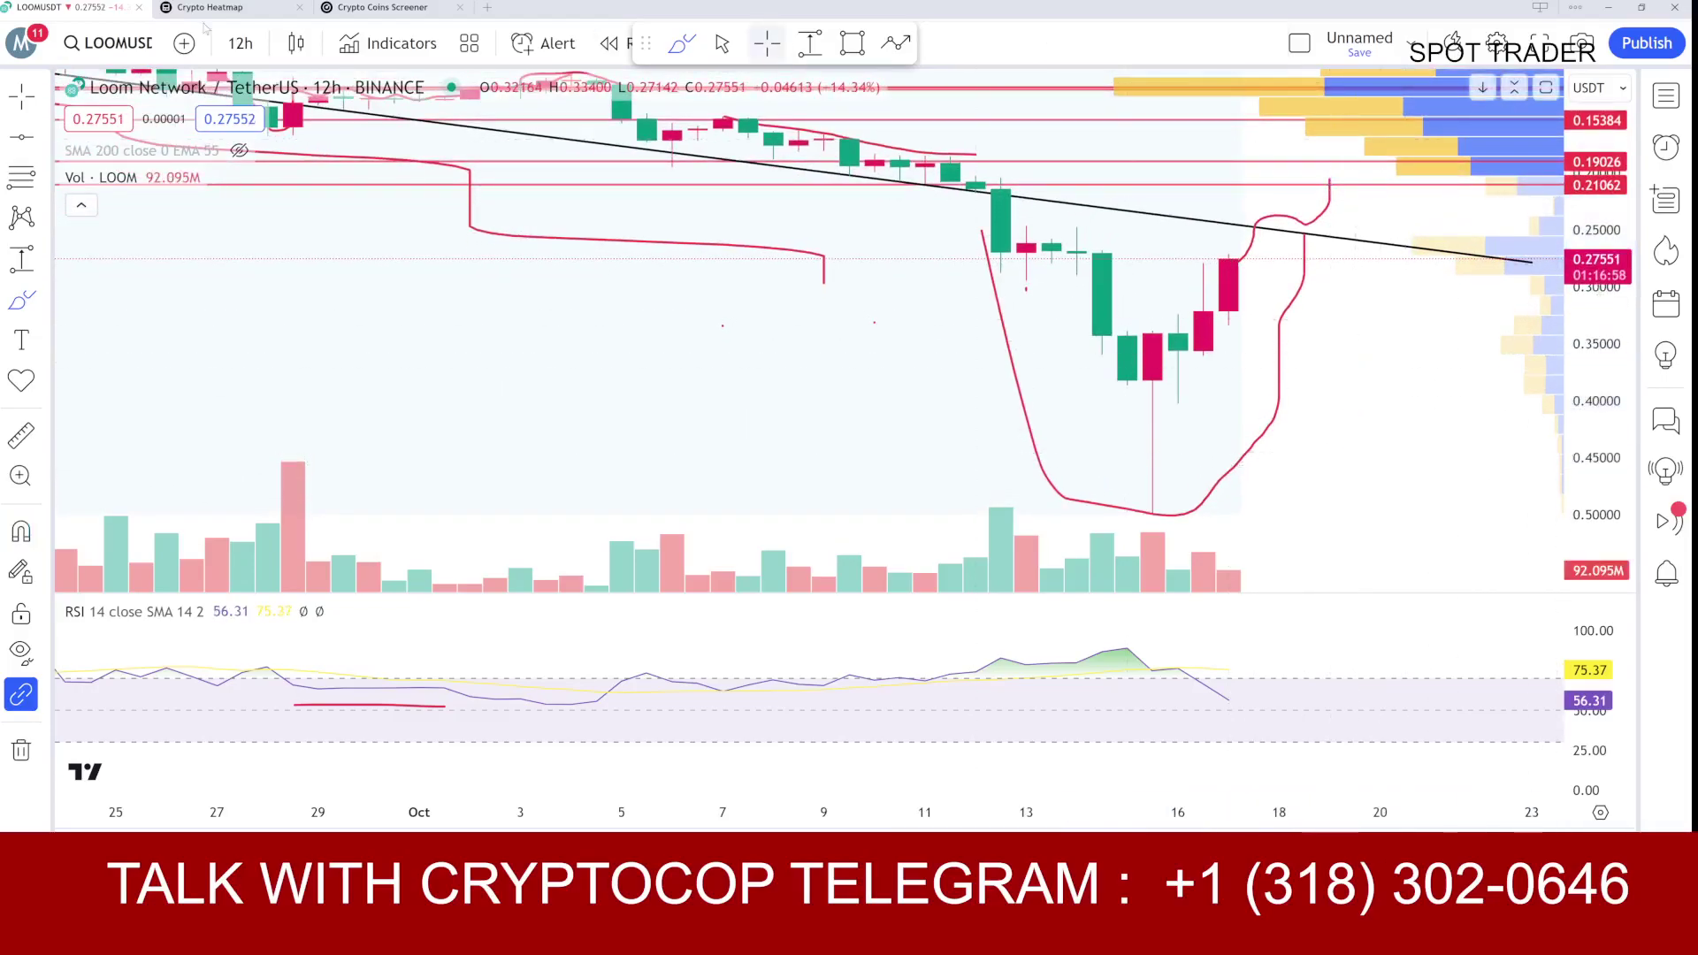
Step: Brush a second price path from the last candle that swings away and returns to the 0.21062 level, and circle the long wick near 0.50000
{"action": "left_click_drag", "start_coordinate": [913, 337], "coordinate": [822, 411]}
{"action": "left_click_drag", "start_coordinate": [1597, 247], "coordinate": [1584, 440]}
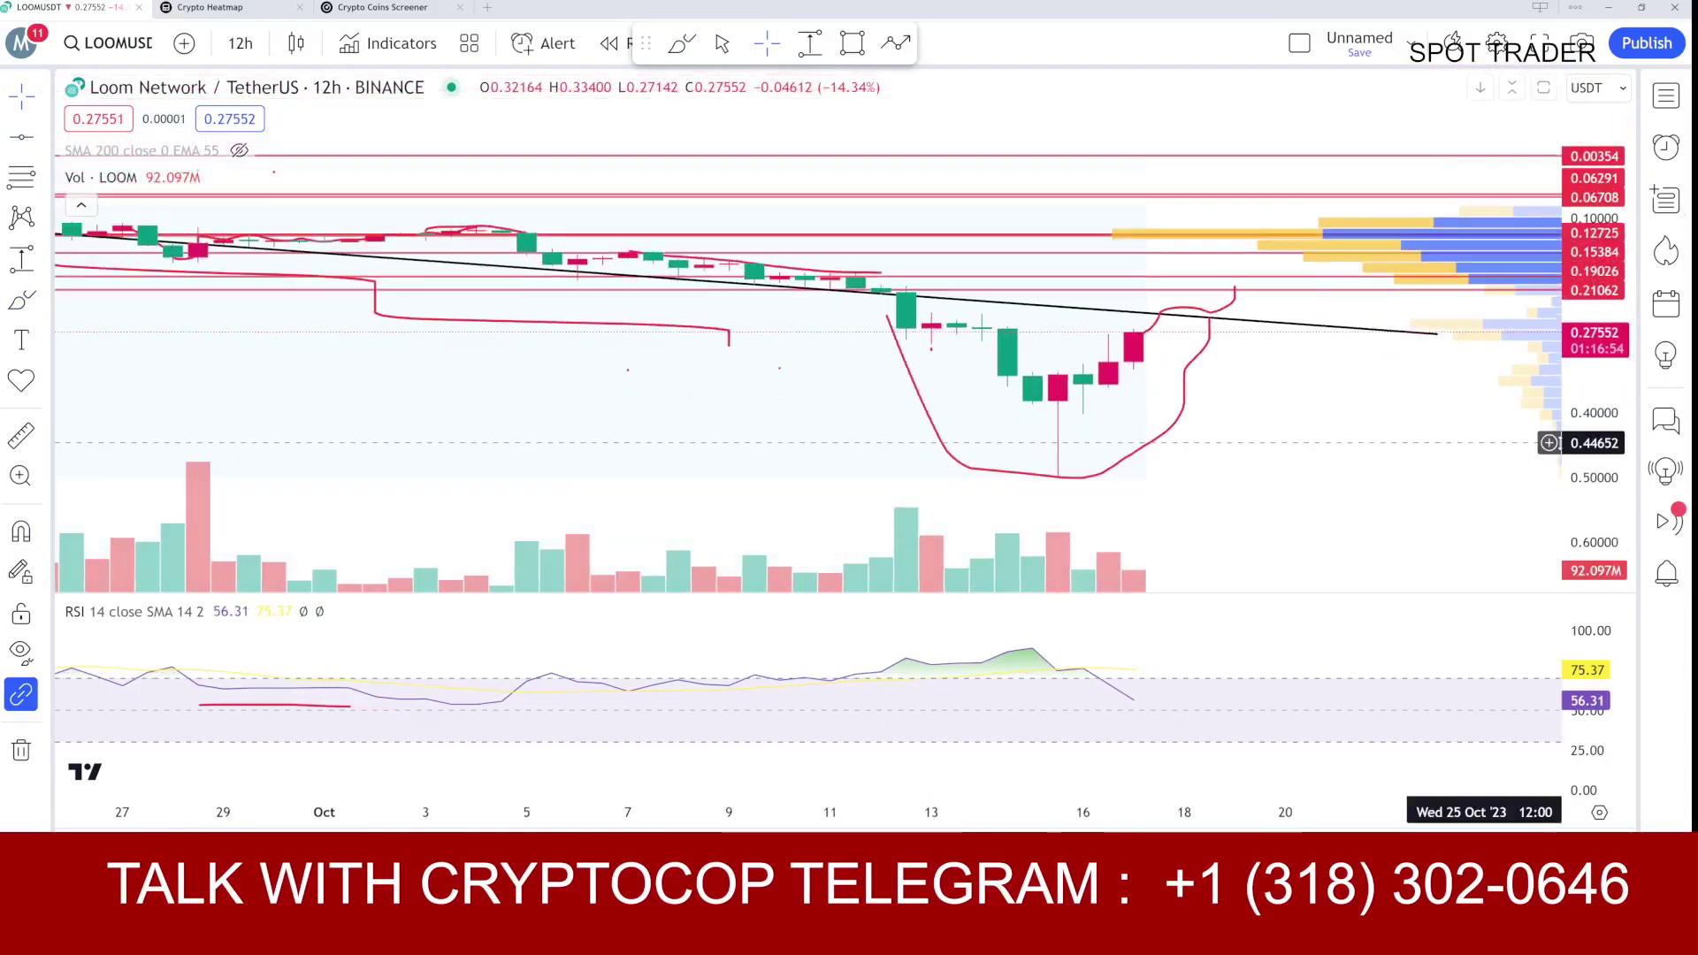
{"action": "scroll", "coordinate": [1278, 442], "scroll_direction": "down", "scroll_amount": 5}
{"action": "scroll", "coordinate": [1276, 449], "scroll_direction": "up", "scroll_amount": 3}
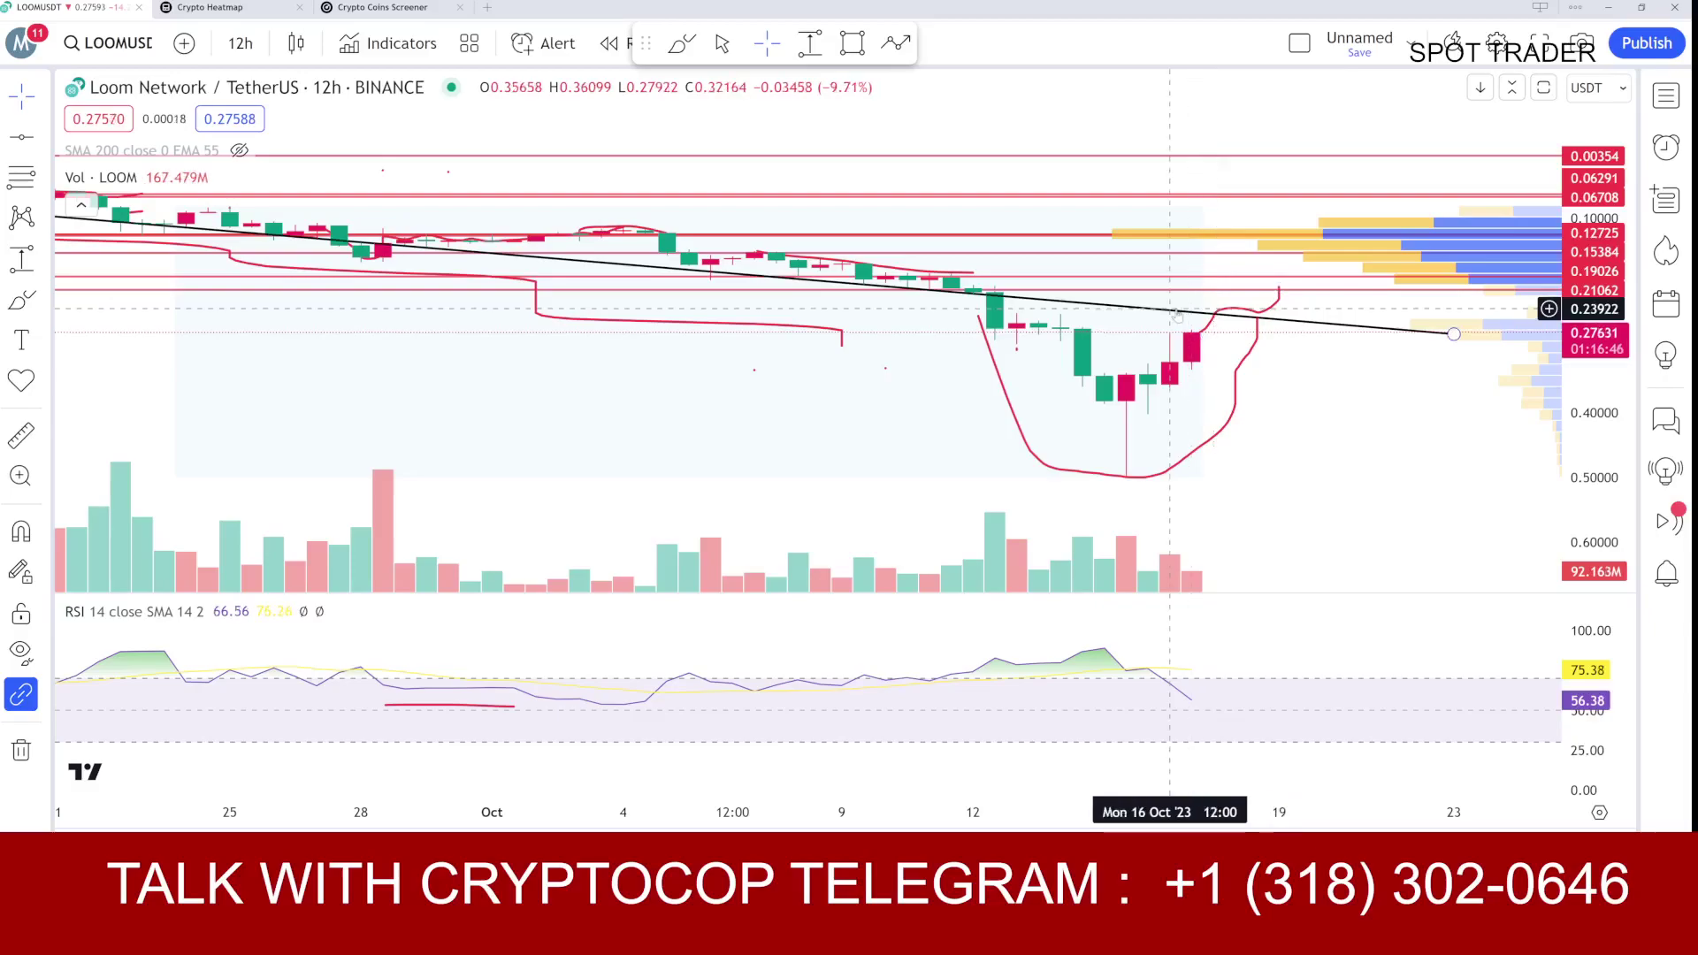
{"action": "left_click", "coordinate": [21, 301]}
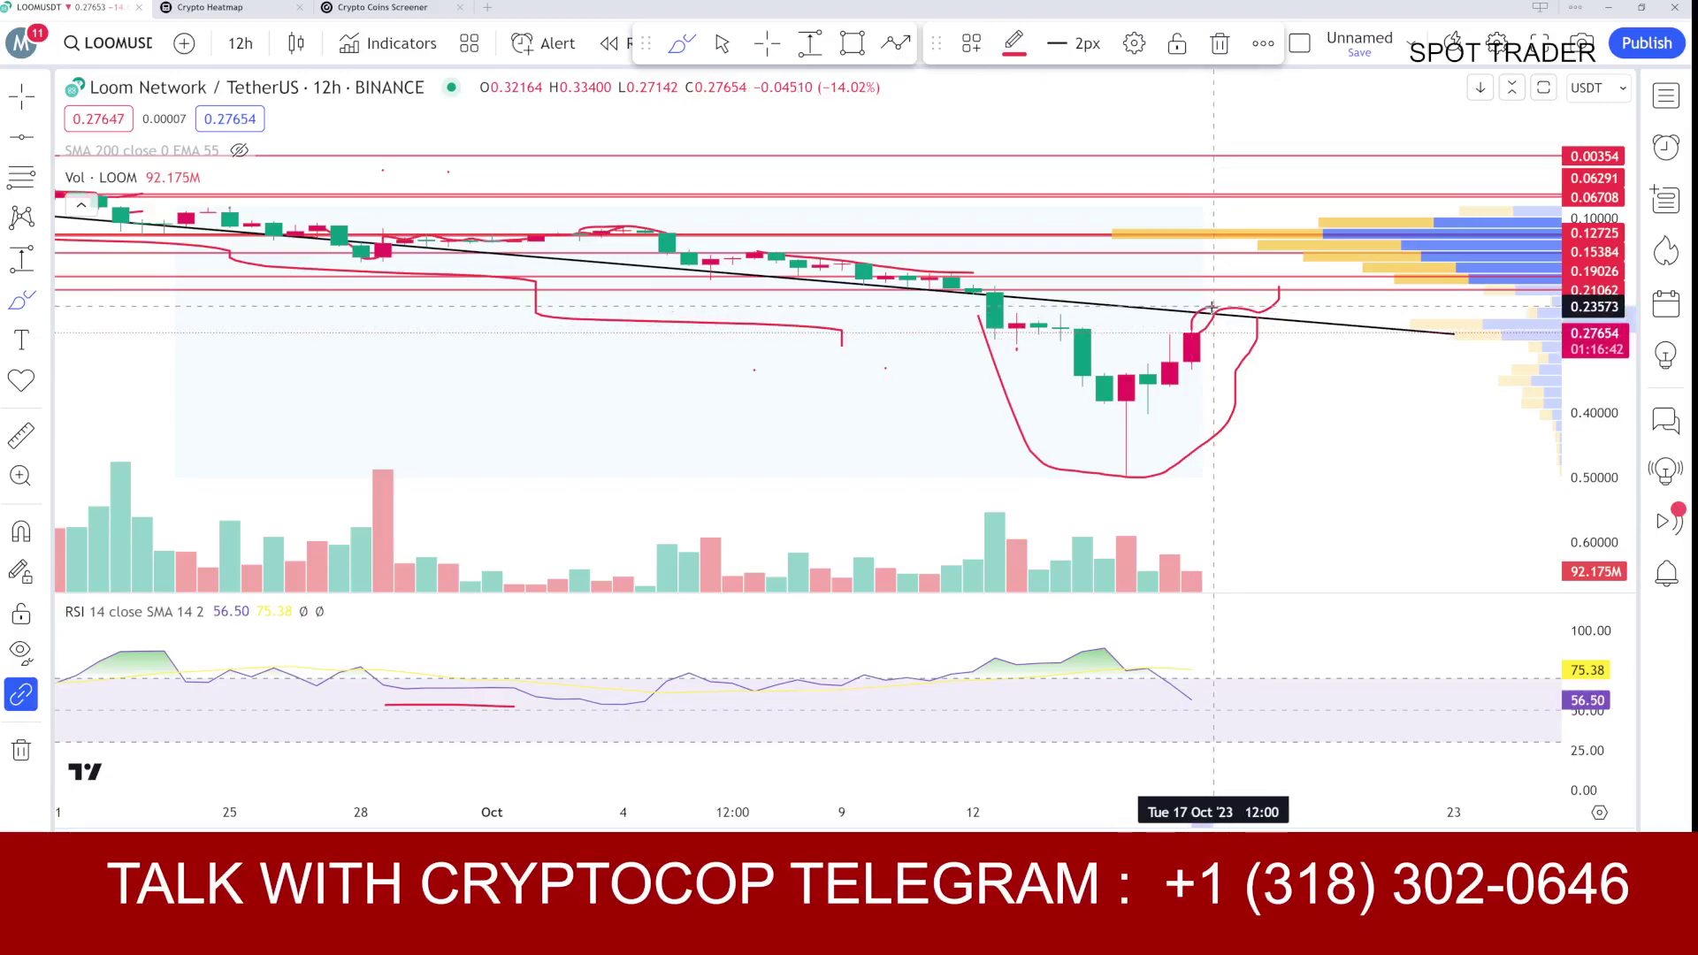
{"action": "mouse_move", "coordinate": [1219, 315]}
{"action": "left_mouse_down"}
{"action": "mouse_move", "coordinate": [1263, 365]}
{"action": "mouse_move", "coordinate": [1302, 370]}
{"action": "mouse_move", "coordinate": [1390, 288]}
{"action": "left_mouse_up"}
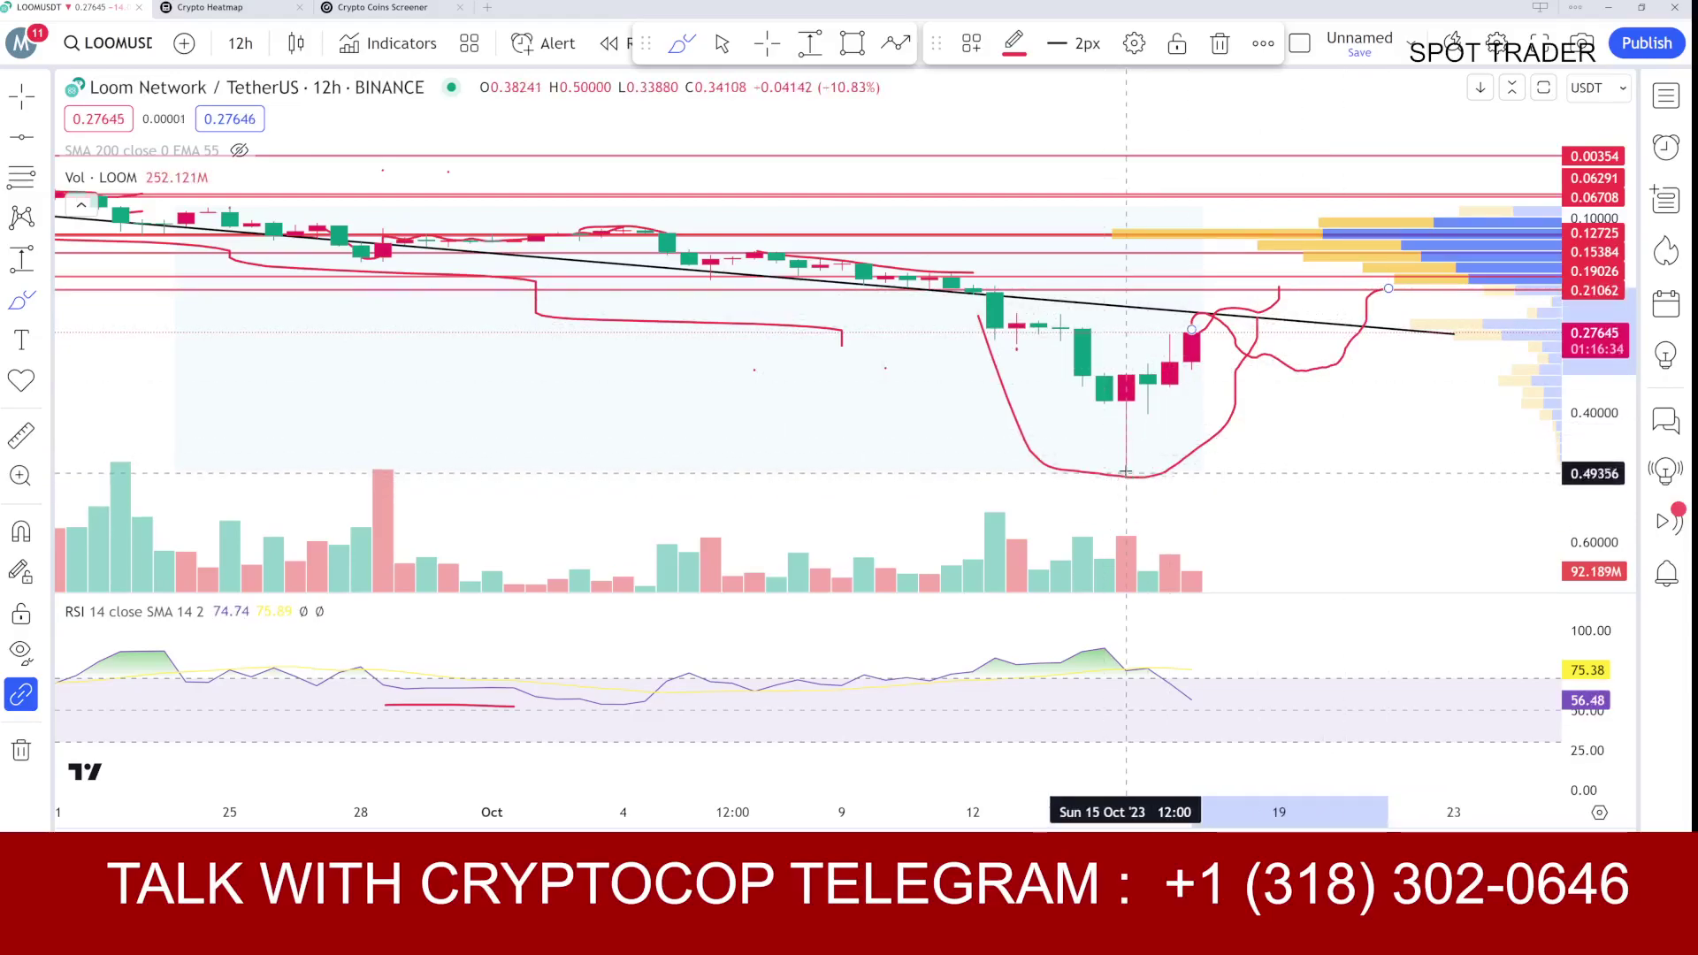
{"action": "mouse_move", "coordinate": [1119, 412]}
{"action": "left_mouse_down"}
{"action": "mouse_move", "coordinate": [1150, 464]}
{"action": "mouse_move", "coordinate": [1070, 433]}
{"action": "mouse_move", "coordinate": [1148, 418]}
{"action": "left_mouse_up"}
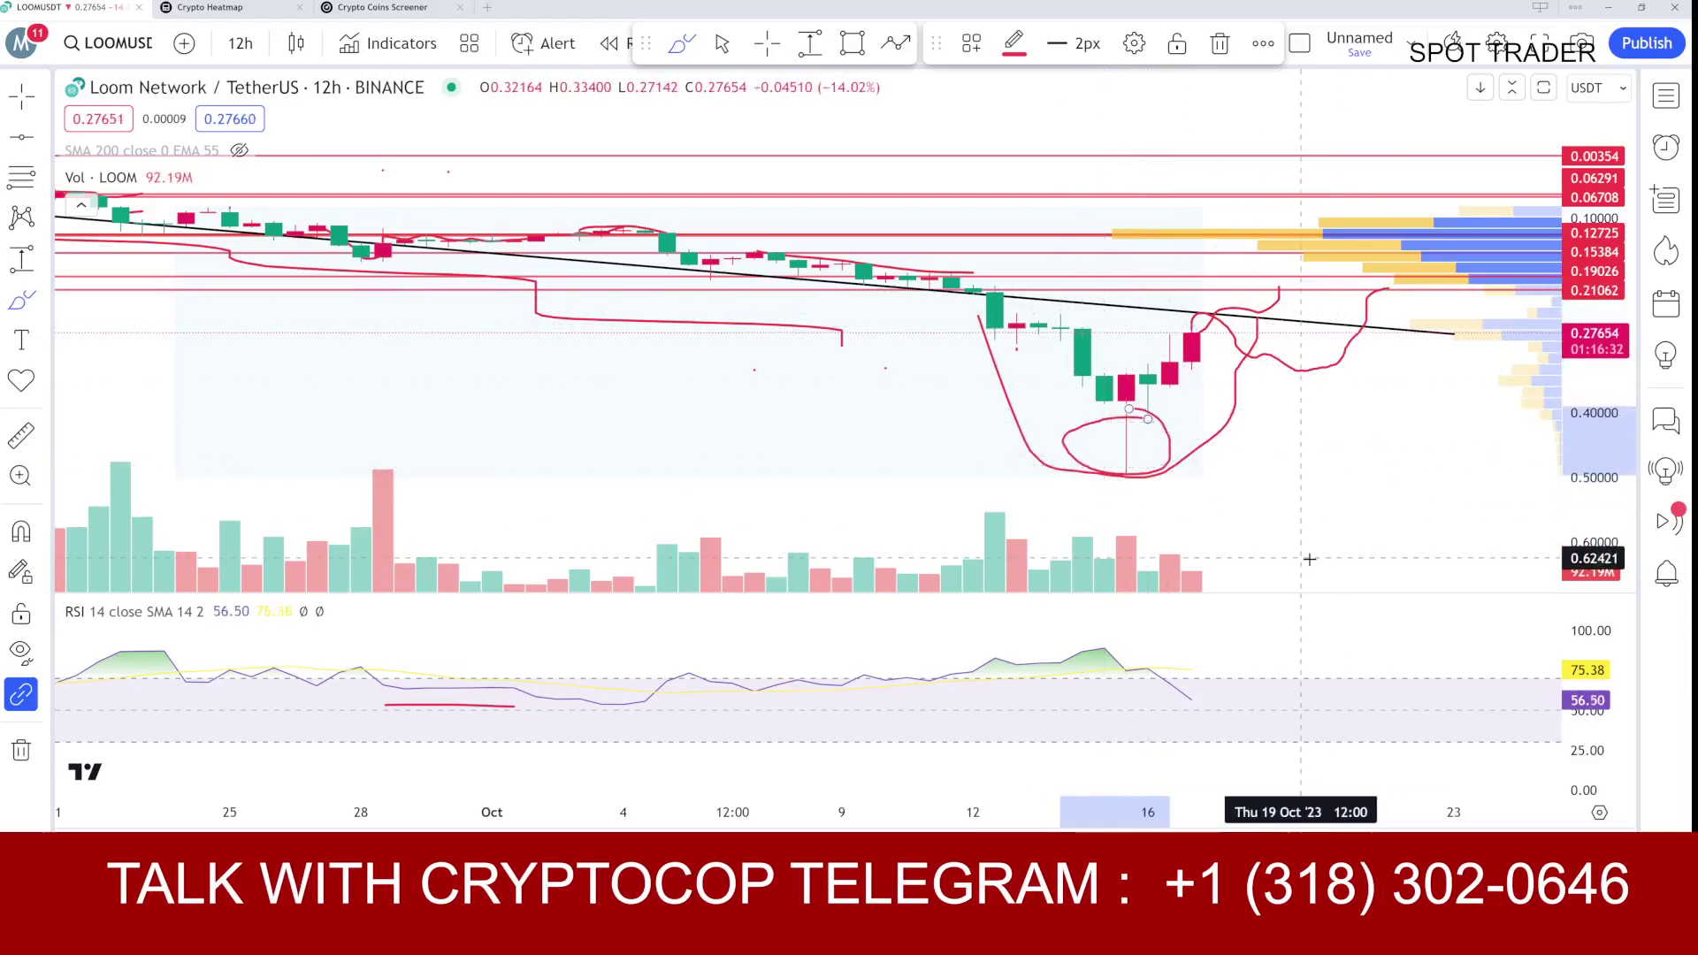
Step: Turn off the inverted price scale so the chart reads upright
{"action": "key", "text": "ctrl"}
{"action": "key", "text": "alt+i"}
{"action": "scroll", "coordinate": [1150, 530], "scroll_direction": "down", "scroll_amount": 5}
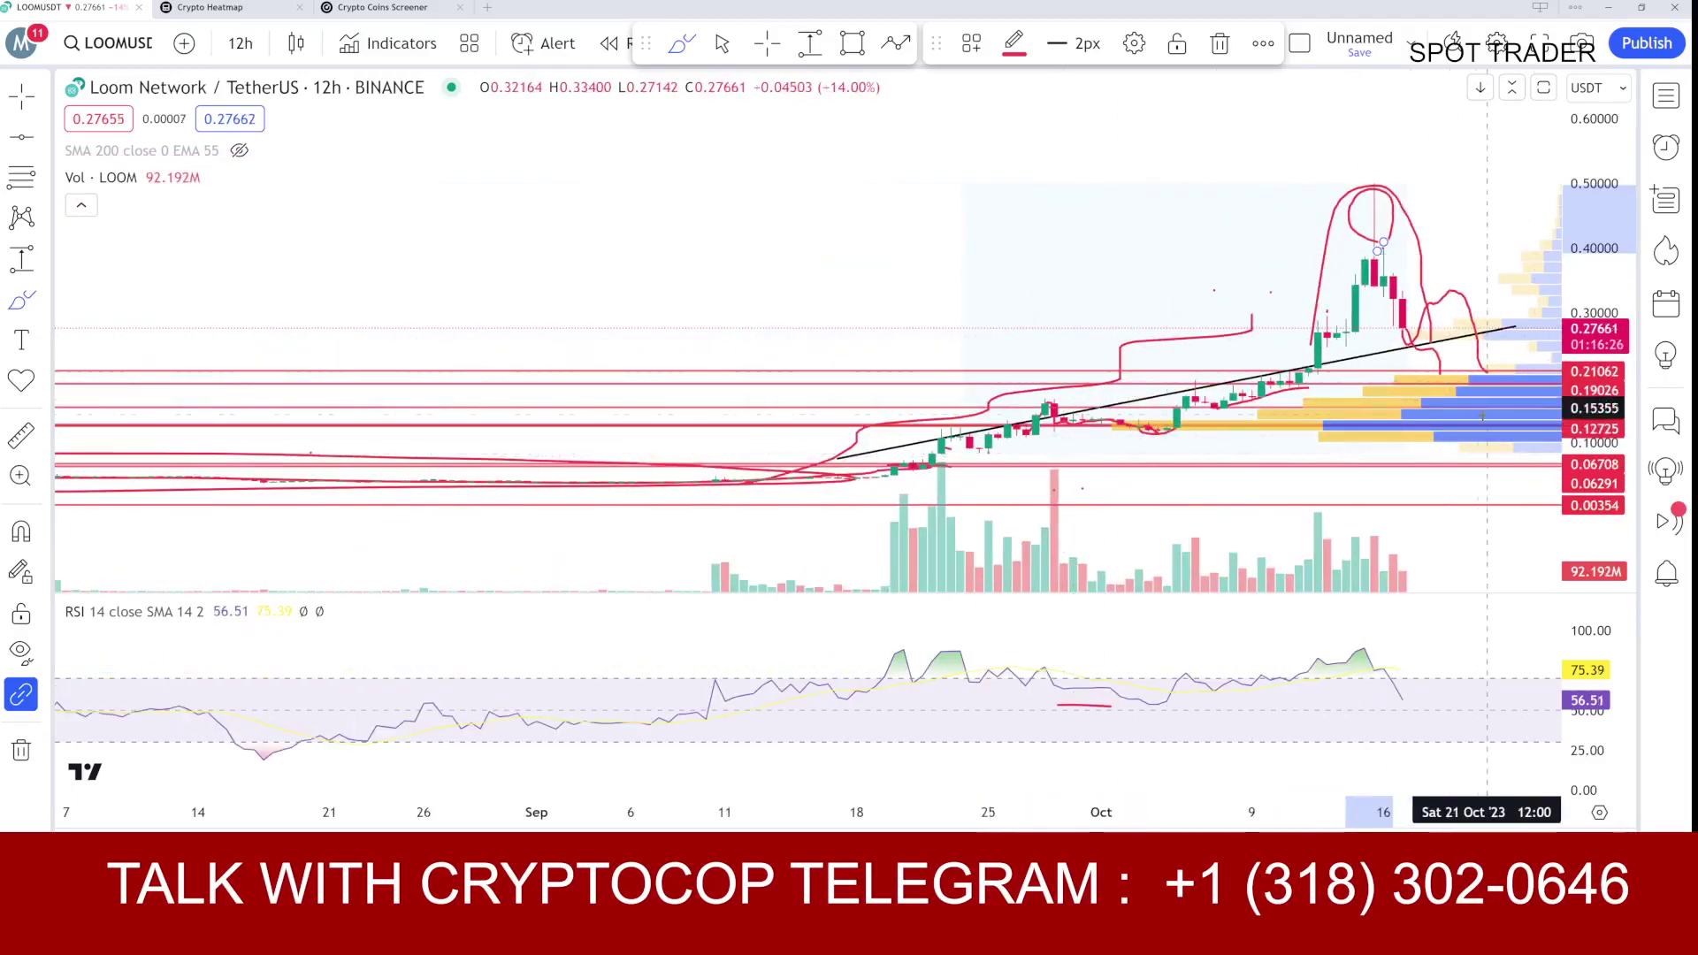
{"action": "left_click_drag", "start_coordinate": [1592, 226], "coordinate": [1592, 405]}
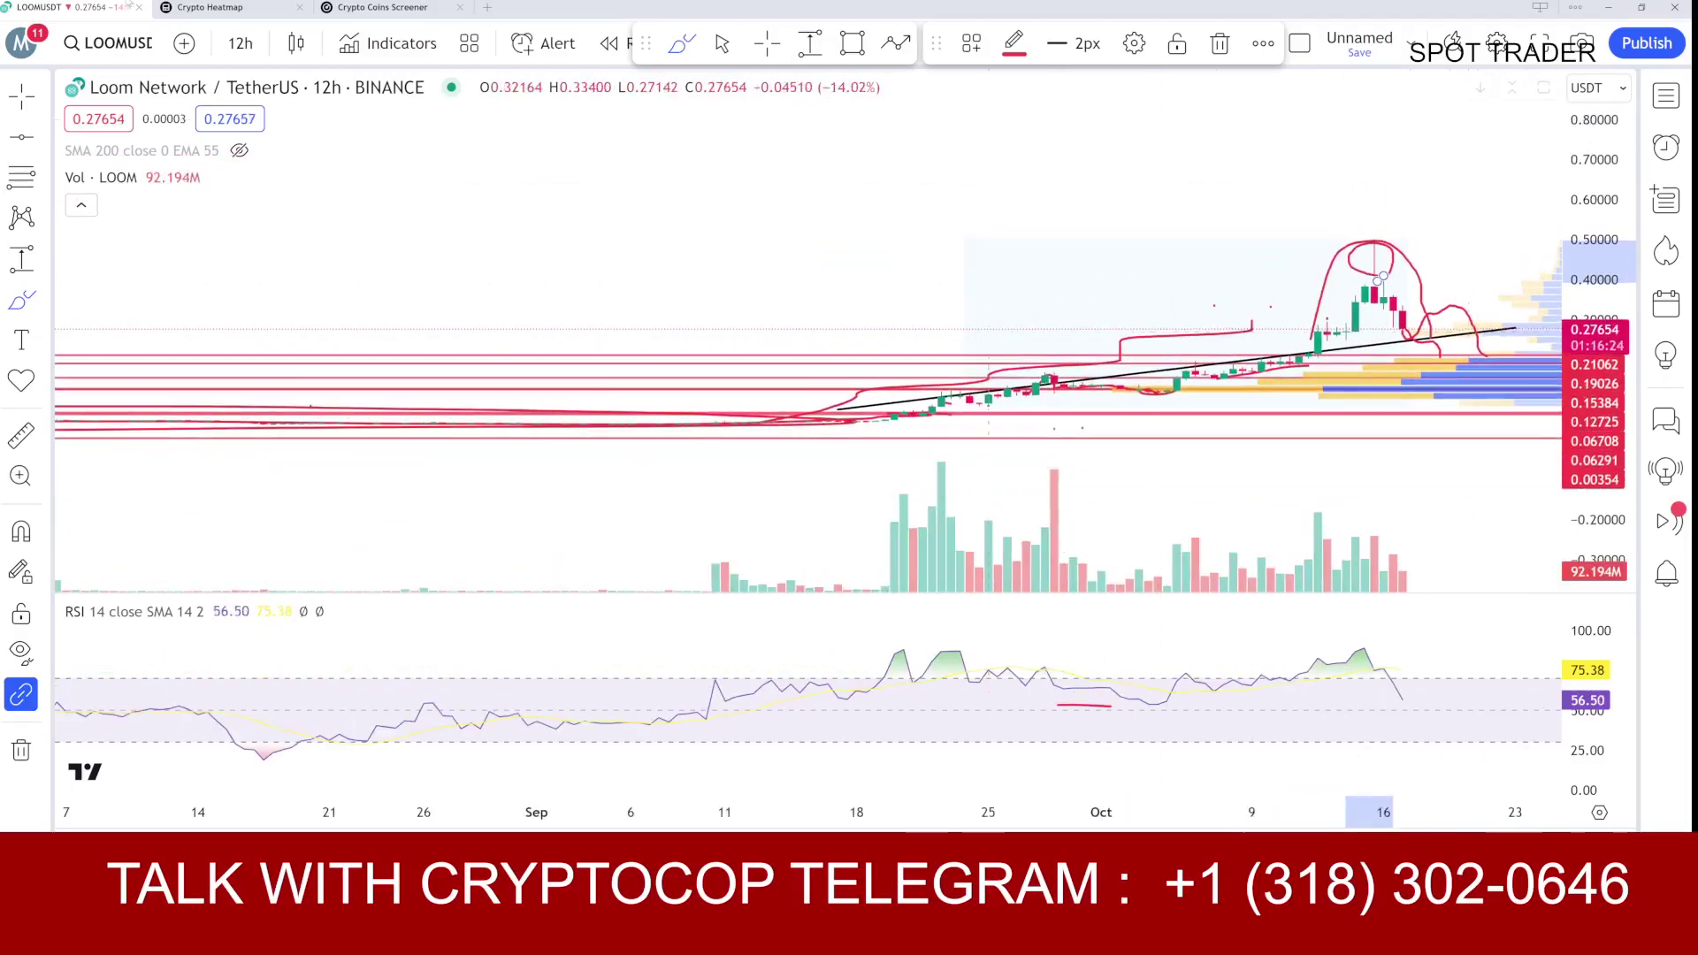
Step: Switch to the cross cursor and delete the longer brushed path that rises after the last candle and falls back to 0.21062
{"action": "left_click", "coordinate": [15, 95]}
{"action": "left_click", "coordinate": [95, 98]}
{"action": "left_click_drag", "start_coordinate": [1458, 182], "coordinate": [1110, 174]}
{"action": "left_click_drag", "start_coordinate": [1608, 504], "coordinate": [1596, 390]}
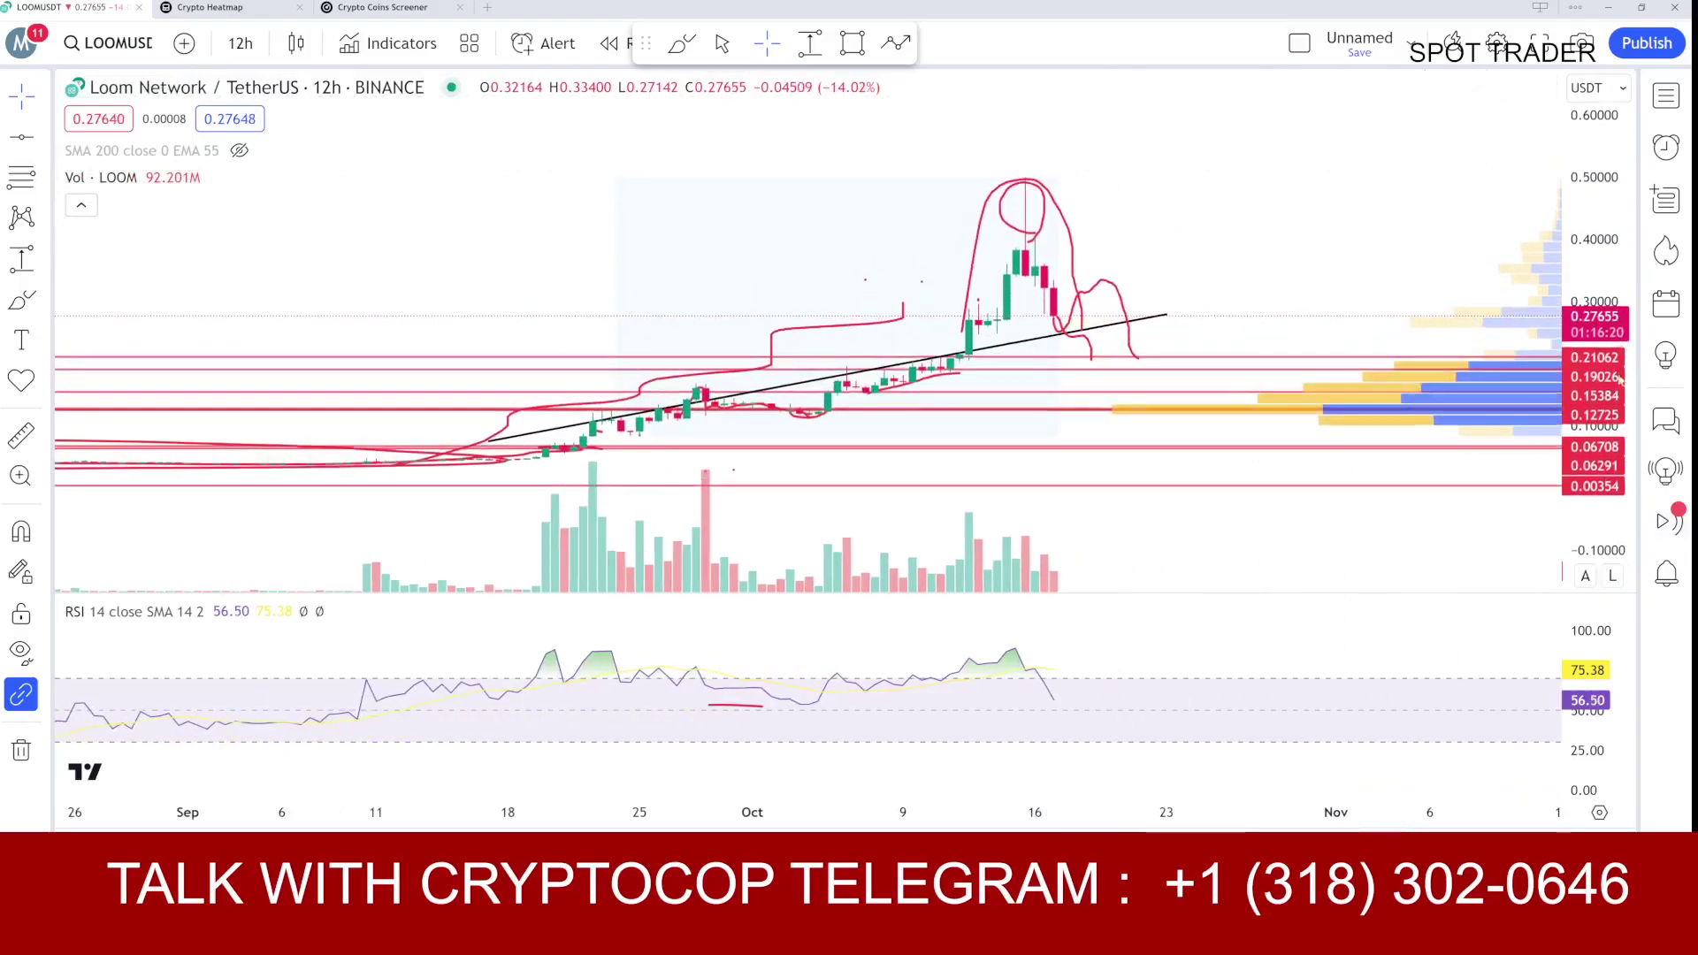
{"action": "scroll", "coordinate": [1270, 389], "scroll_direction": "up", "scroll_amount": 5}
{"action": "scroll", "coordinate": [778, 234], "scroll_direction": "down", "scroll_amount": 5}
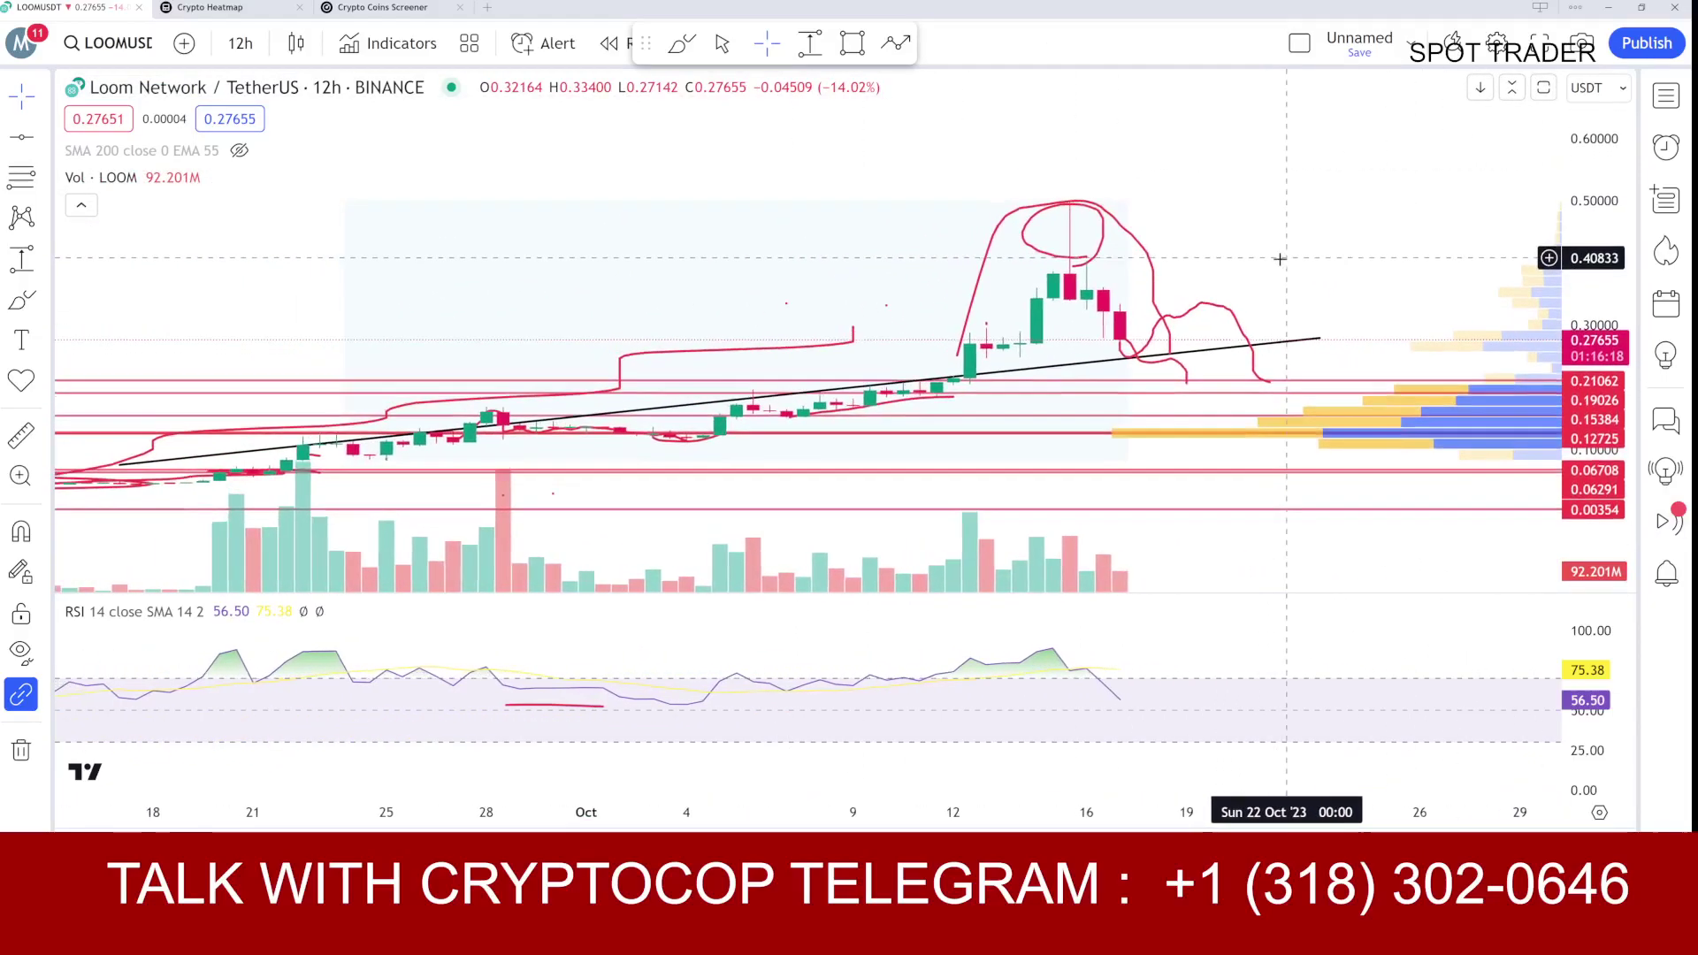
{"action": "left_click", "coordinate": [28, 109]}
{"action": "left_click", "coordinate": [96, 98]}
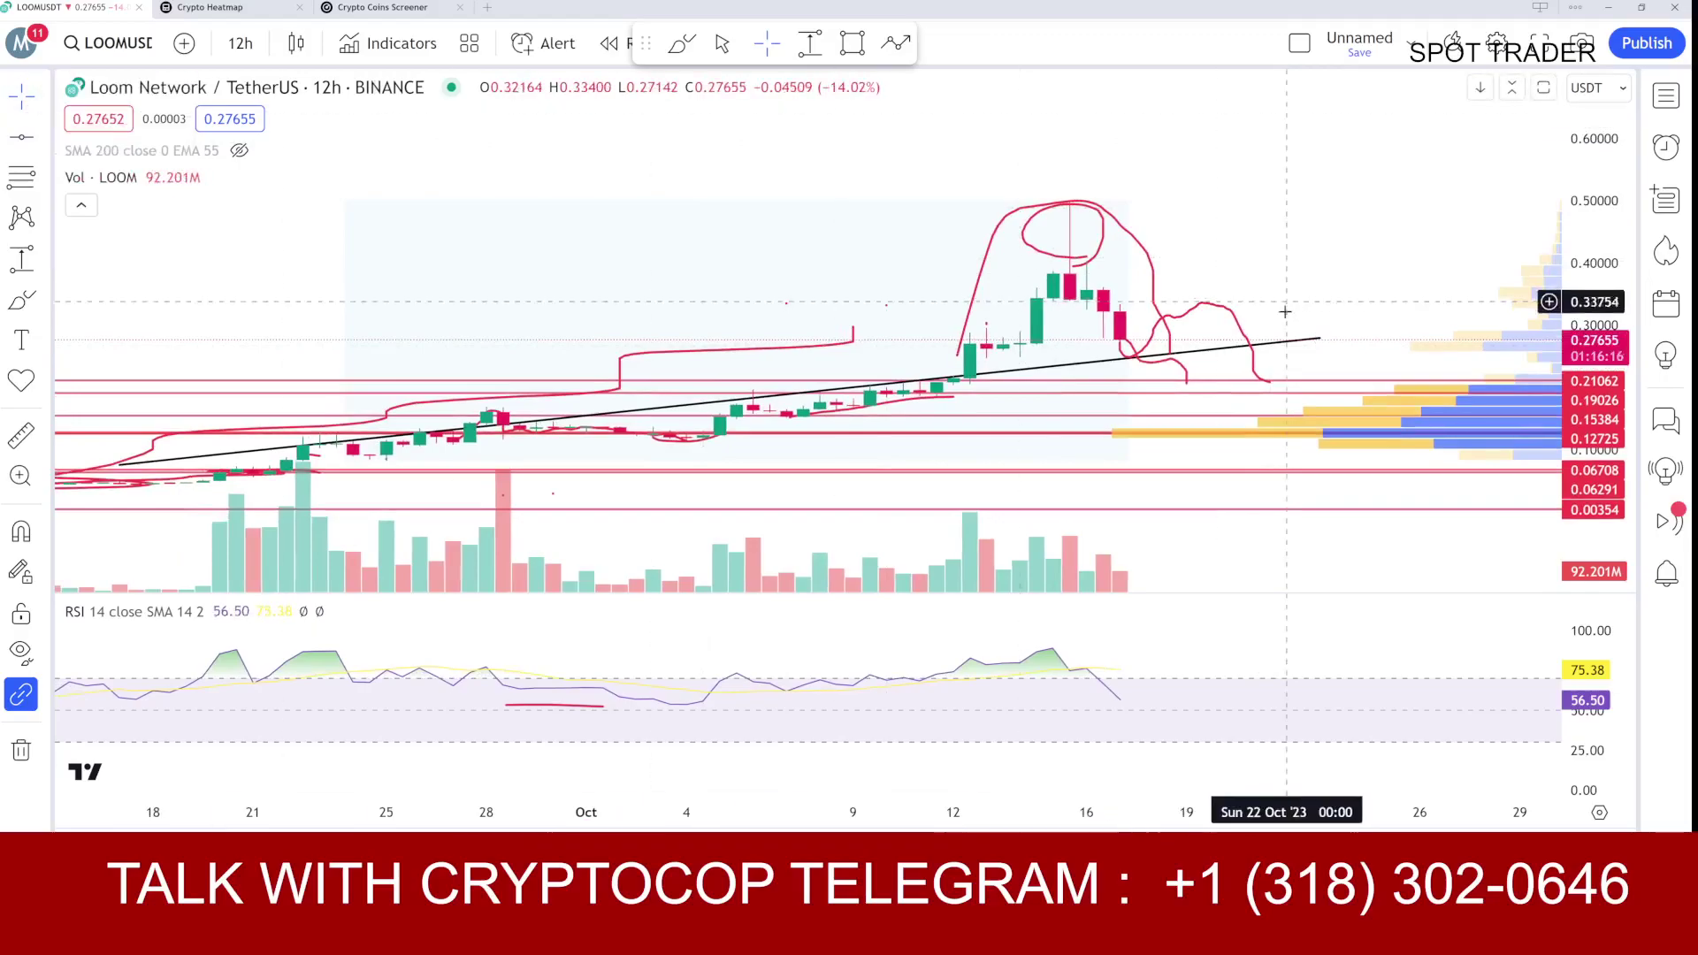
{"action": "left_click", "coordinate": [1180, 316]}
{"action": "key", "text": "Delete"}
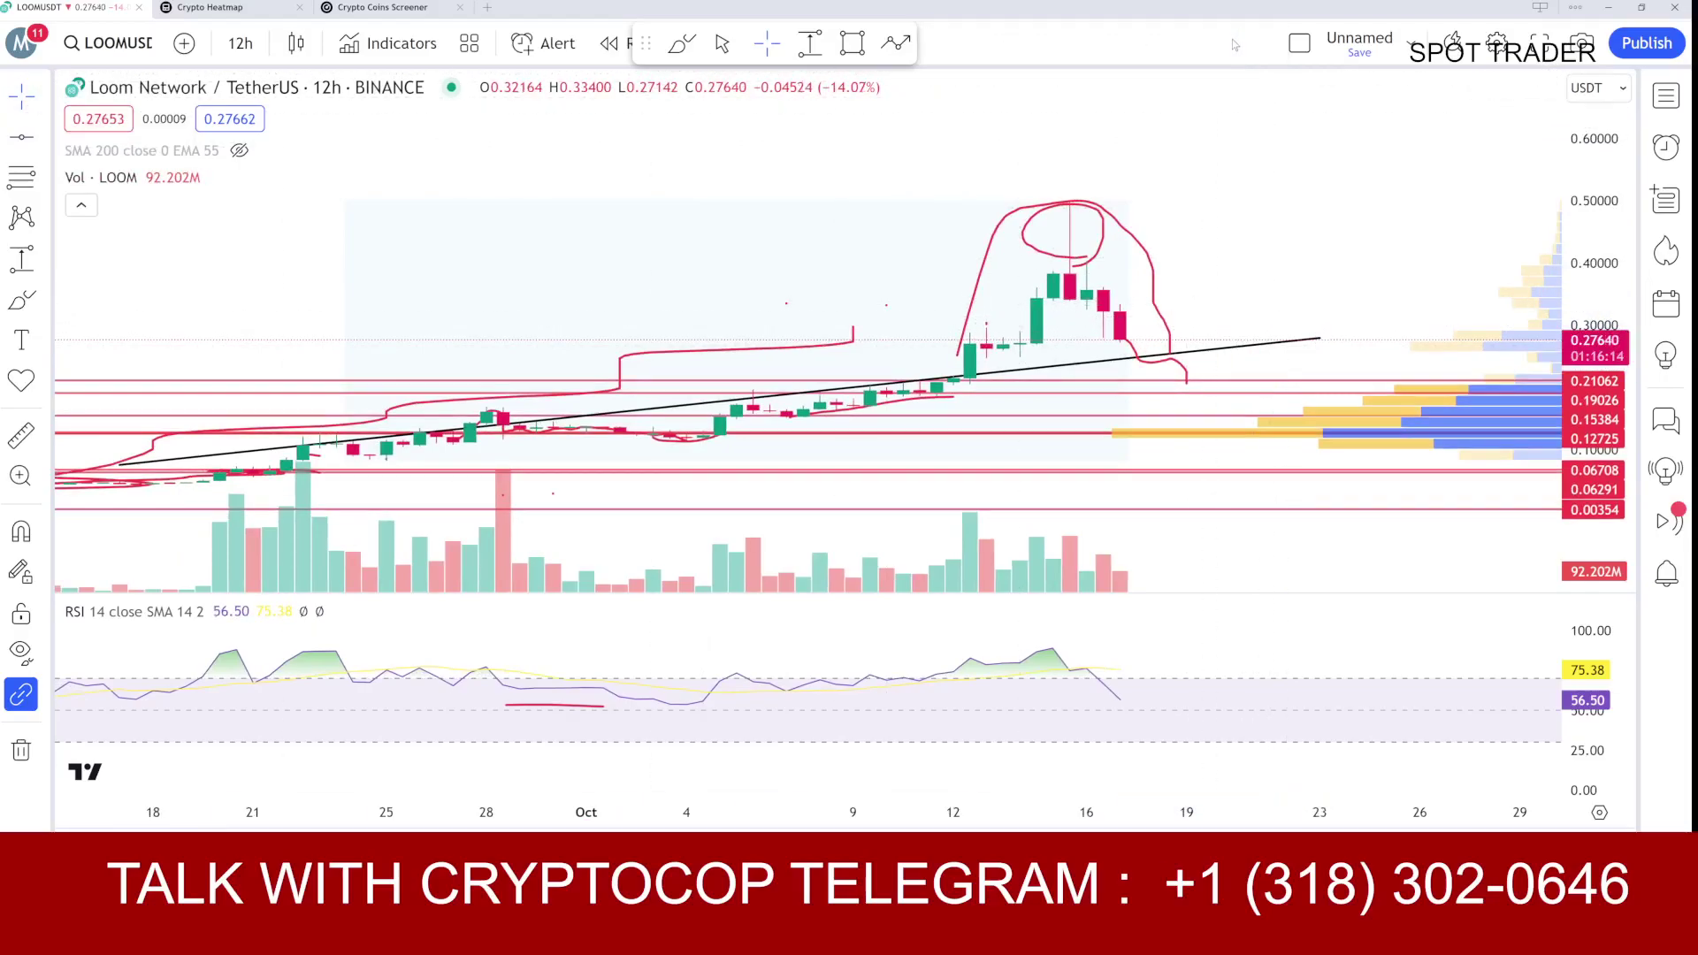
{"action": "left_click", "coordinate": [1142, 359]}
{"action": "left_click", "coordinate": [1141, 364]}
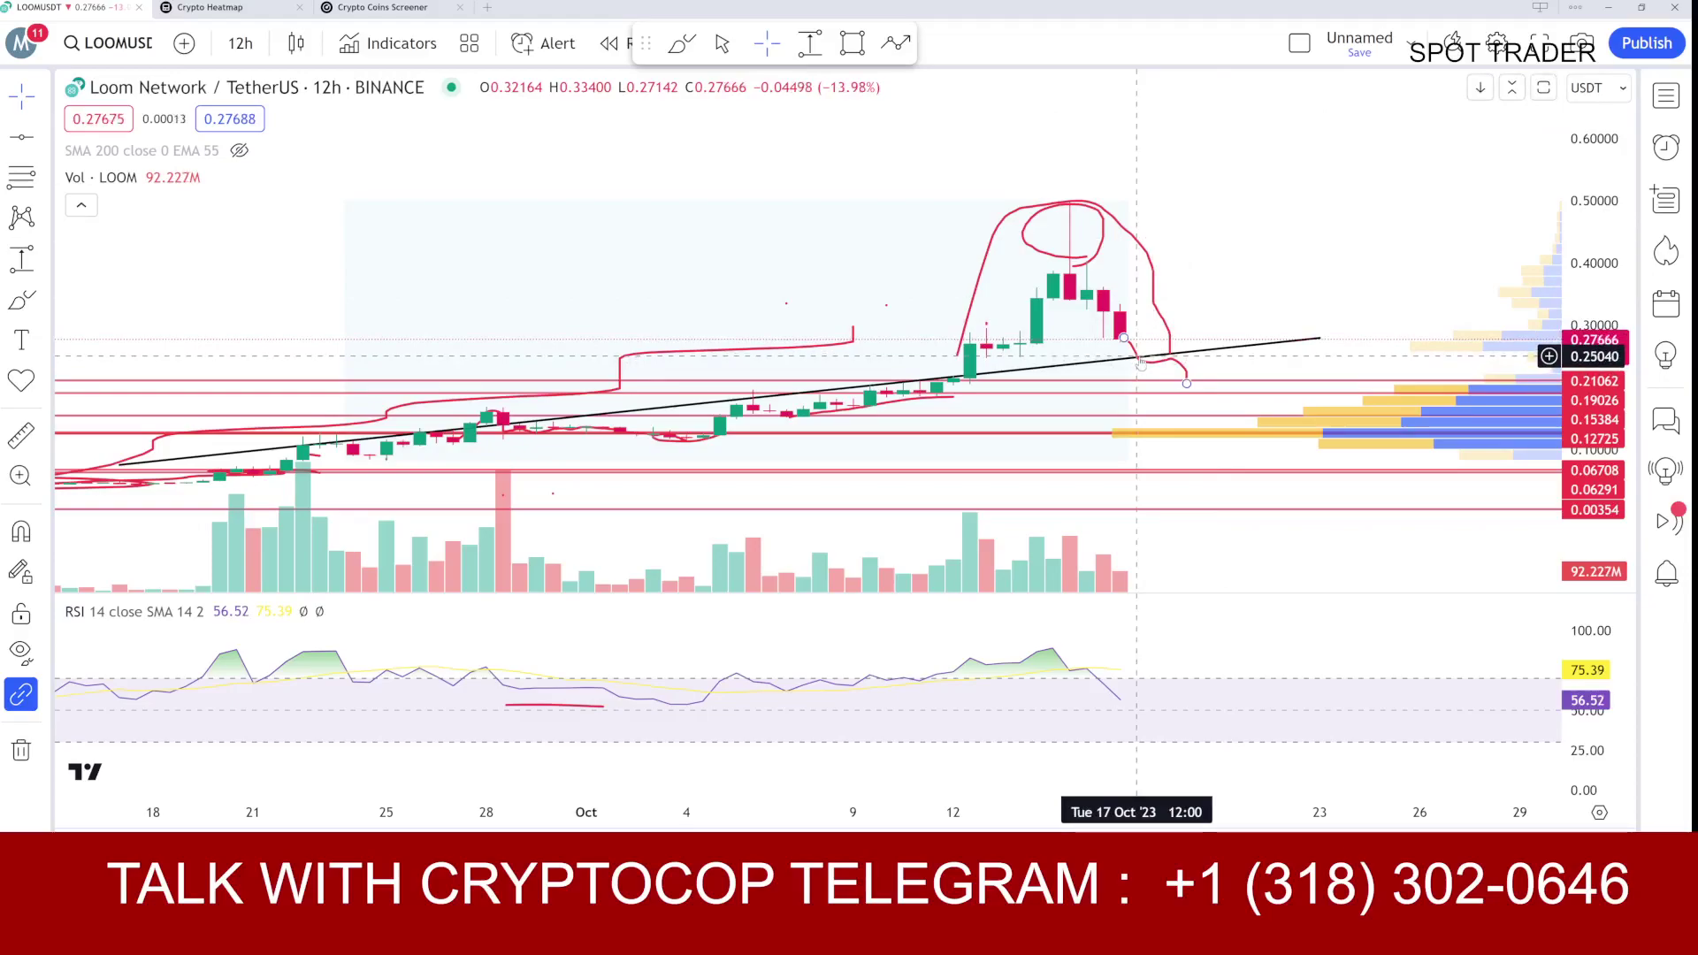
{"action": "left_click", "coordinate": [1137, 362]}
{"action": "left_click", "coordinate": [1232, 401]}
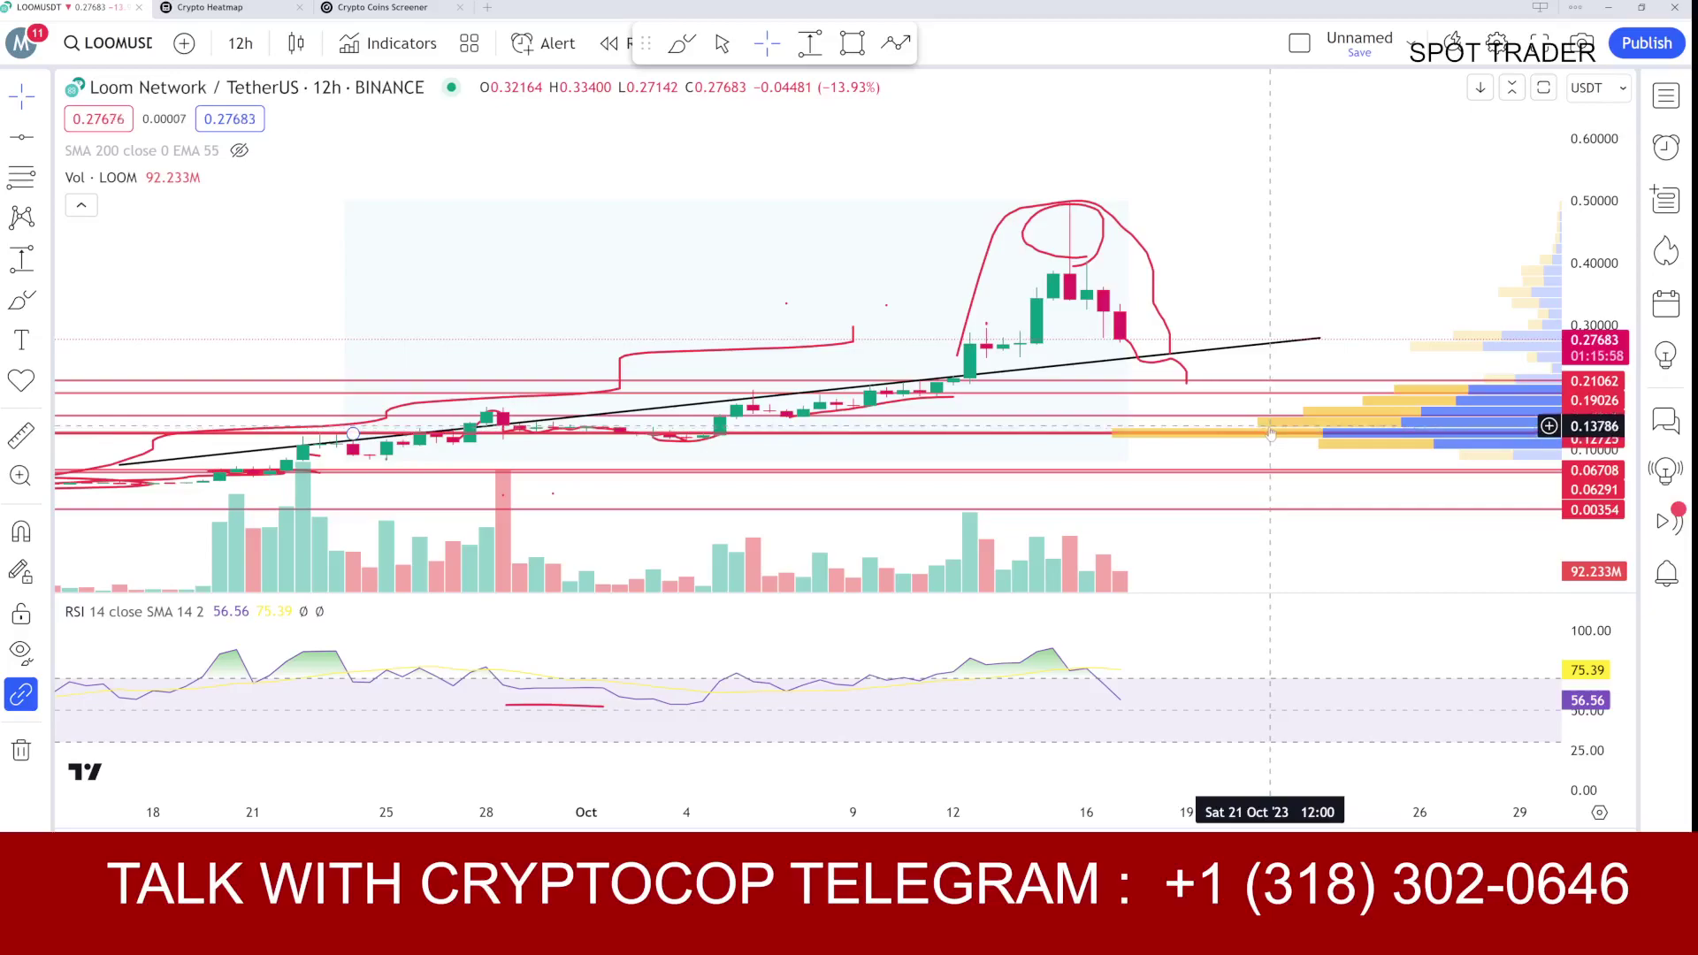
Step: Delete the circle around the peak wick and the brushed arch outline surrounding the recent candles
{"action": "scroll", "coordinate": [1270, 434], "scroll_direction": "down", "scroll_amount": 4}
{"action": "left_click_drag", "start_coordinate": [1597, 421], "coordinate": [1597, 315]}
{"action": "scroll", "coordinate": [1454, 319], "scroll_direction": "up", "scroll_amount": 5}
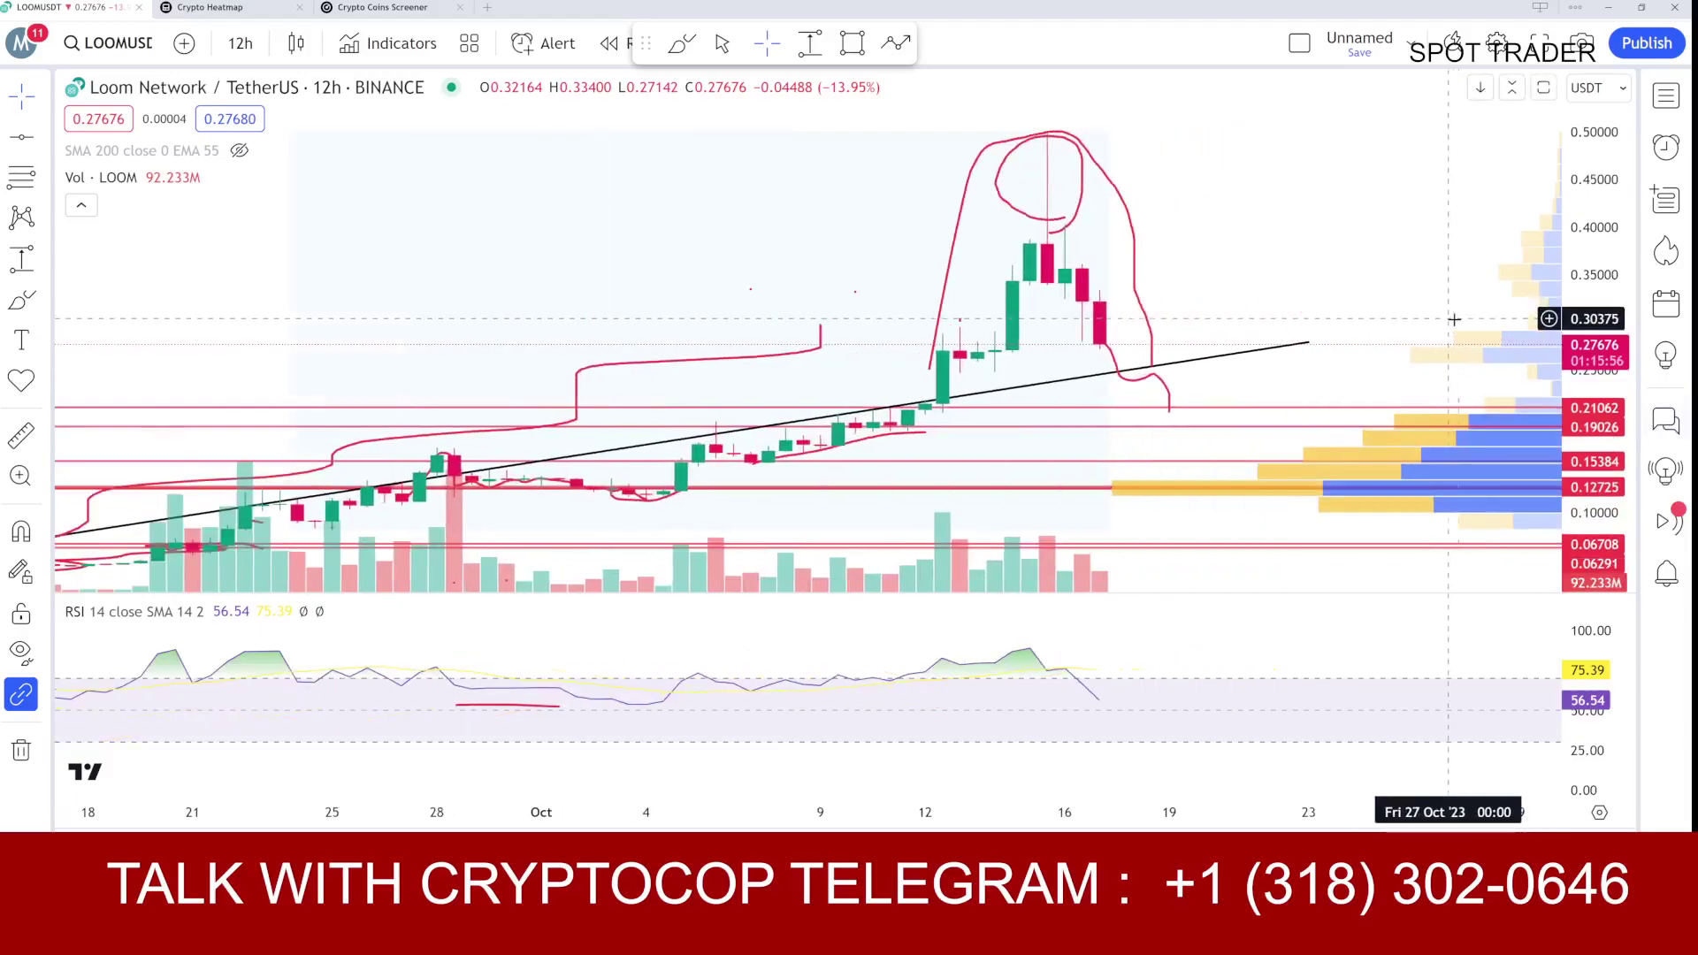
{"action": "left_click_drag", "start_coordinate": [1289, 258], "coordinate": [1354, 236]}
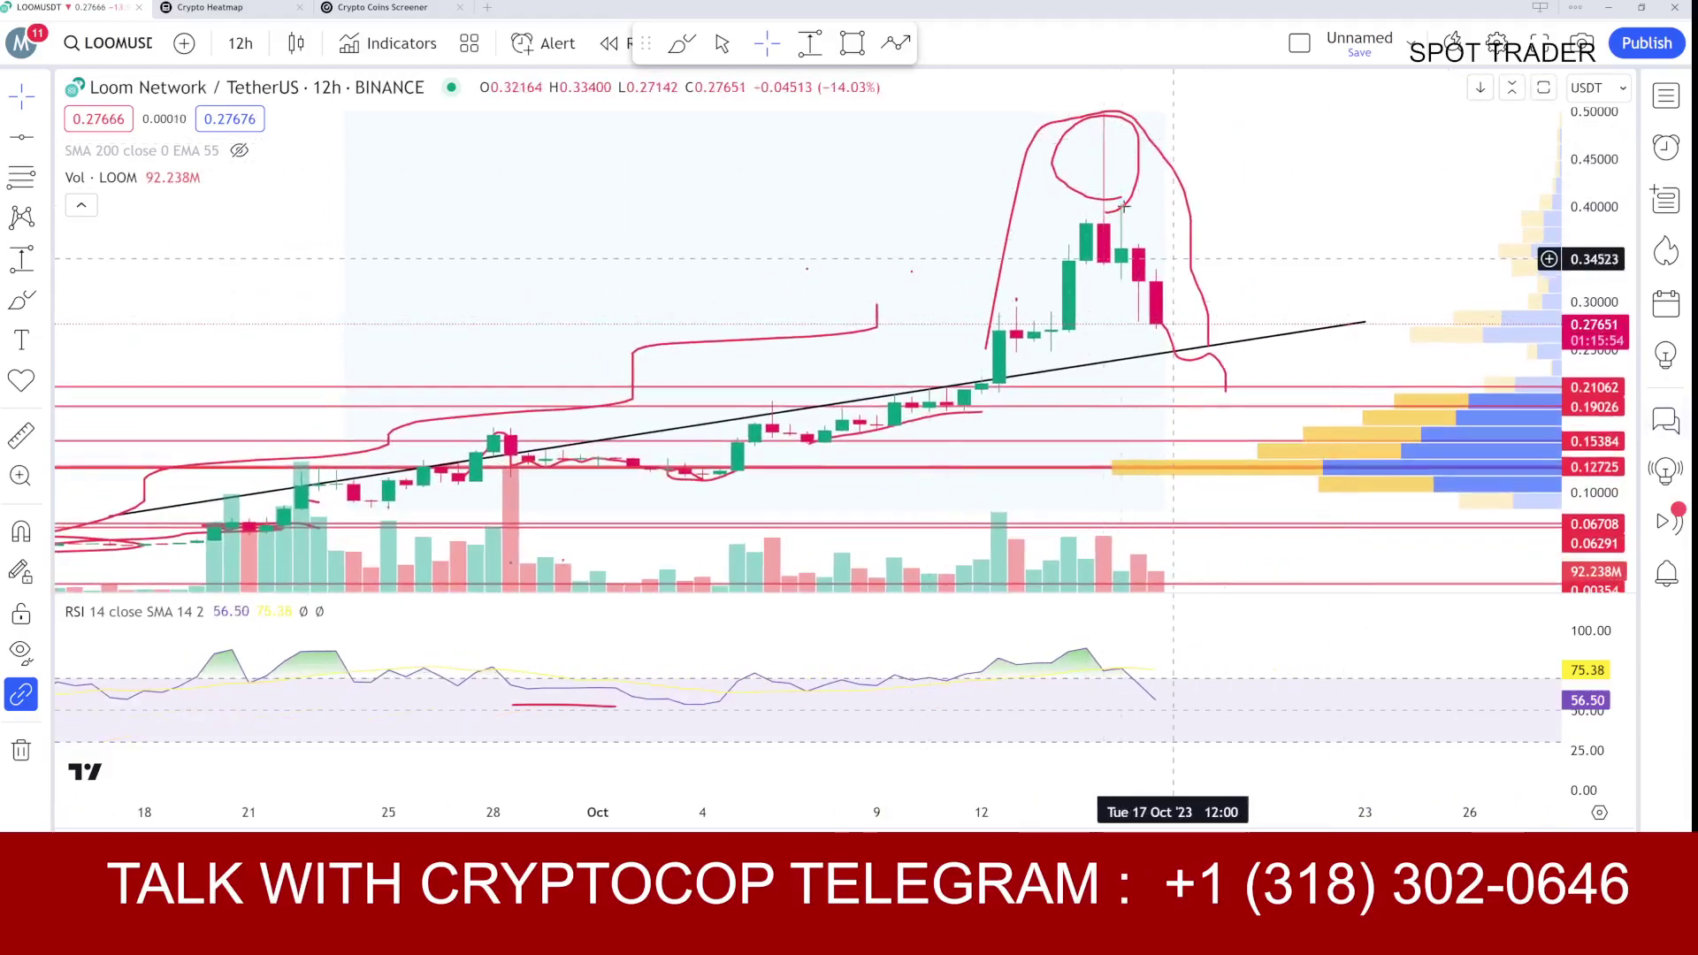
{"action": "left_click", "coordinate": [28, 95]}
{"action": "left_click", "coordinate": [110, 98]}
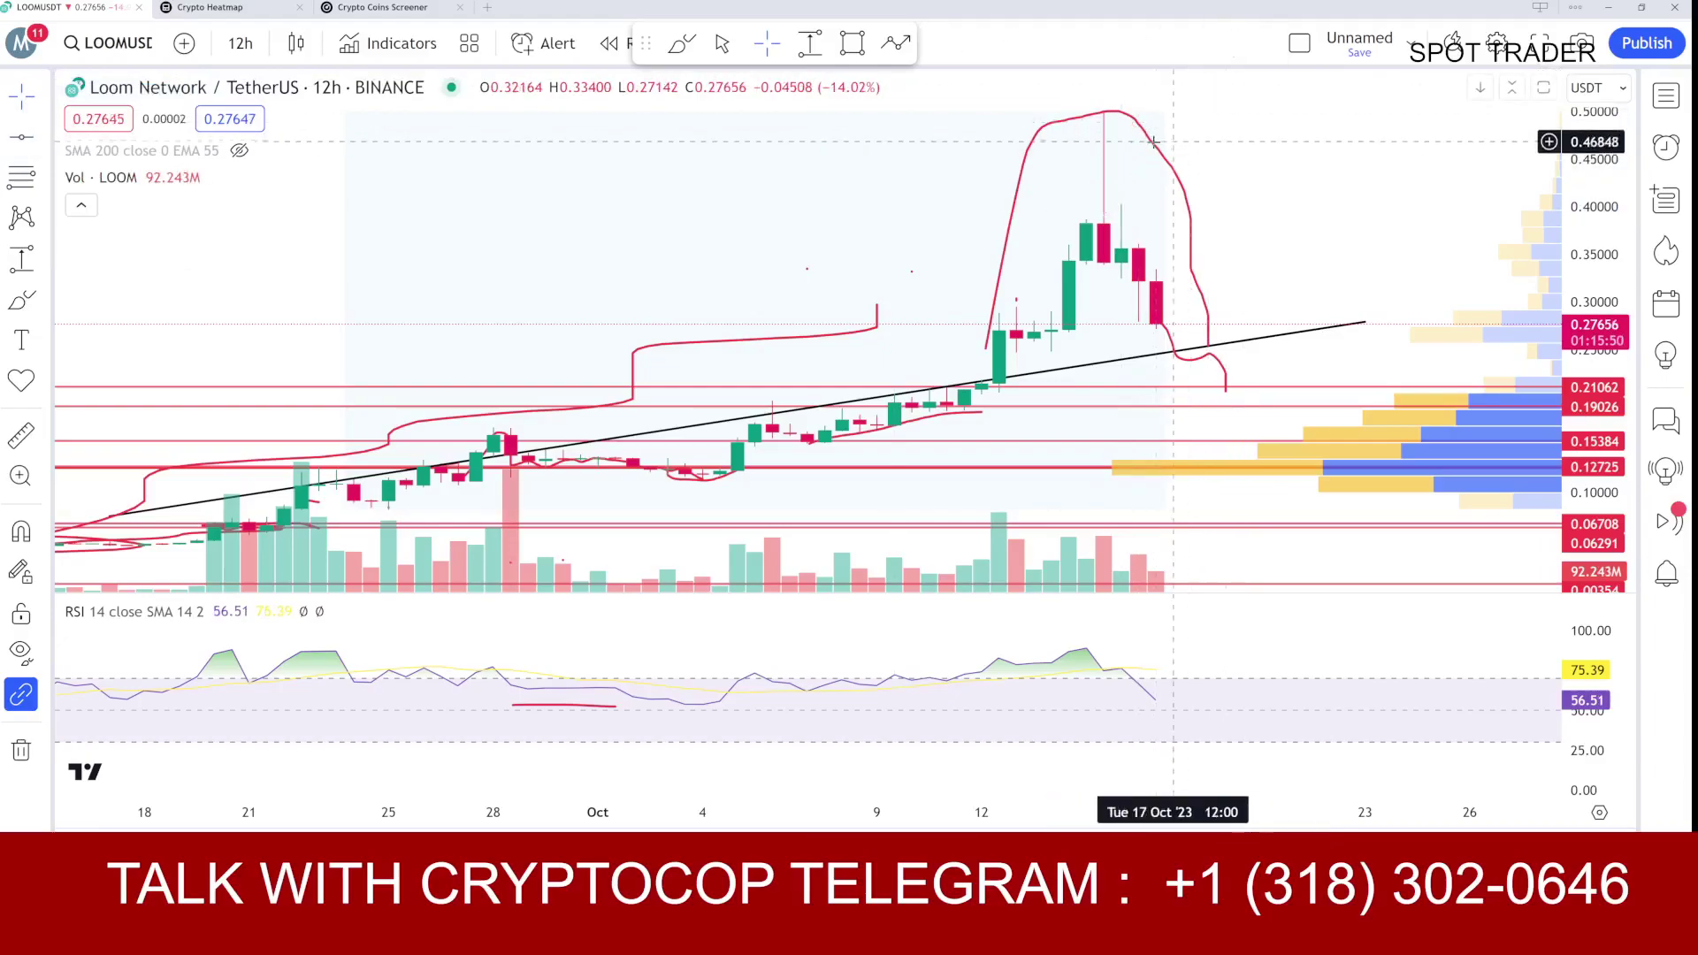
{"action": "left_click", "coordinate": [1169, 158]}
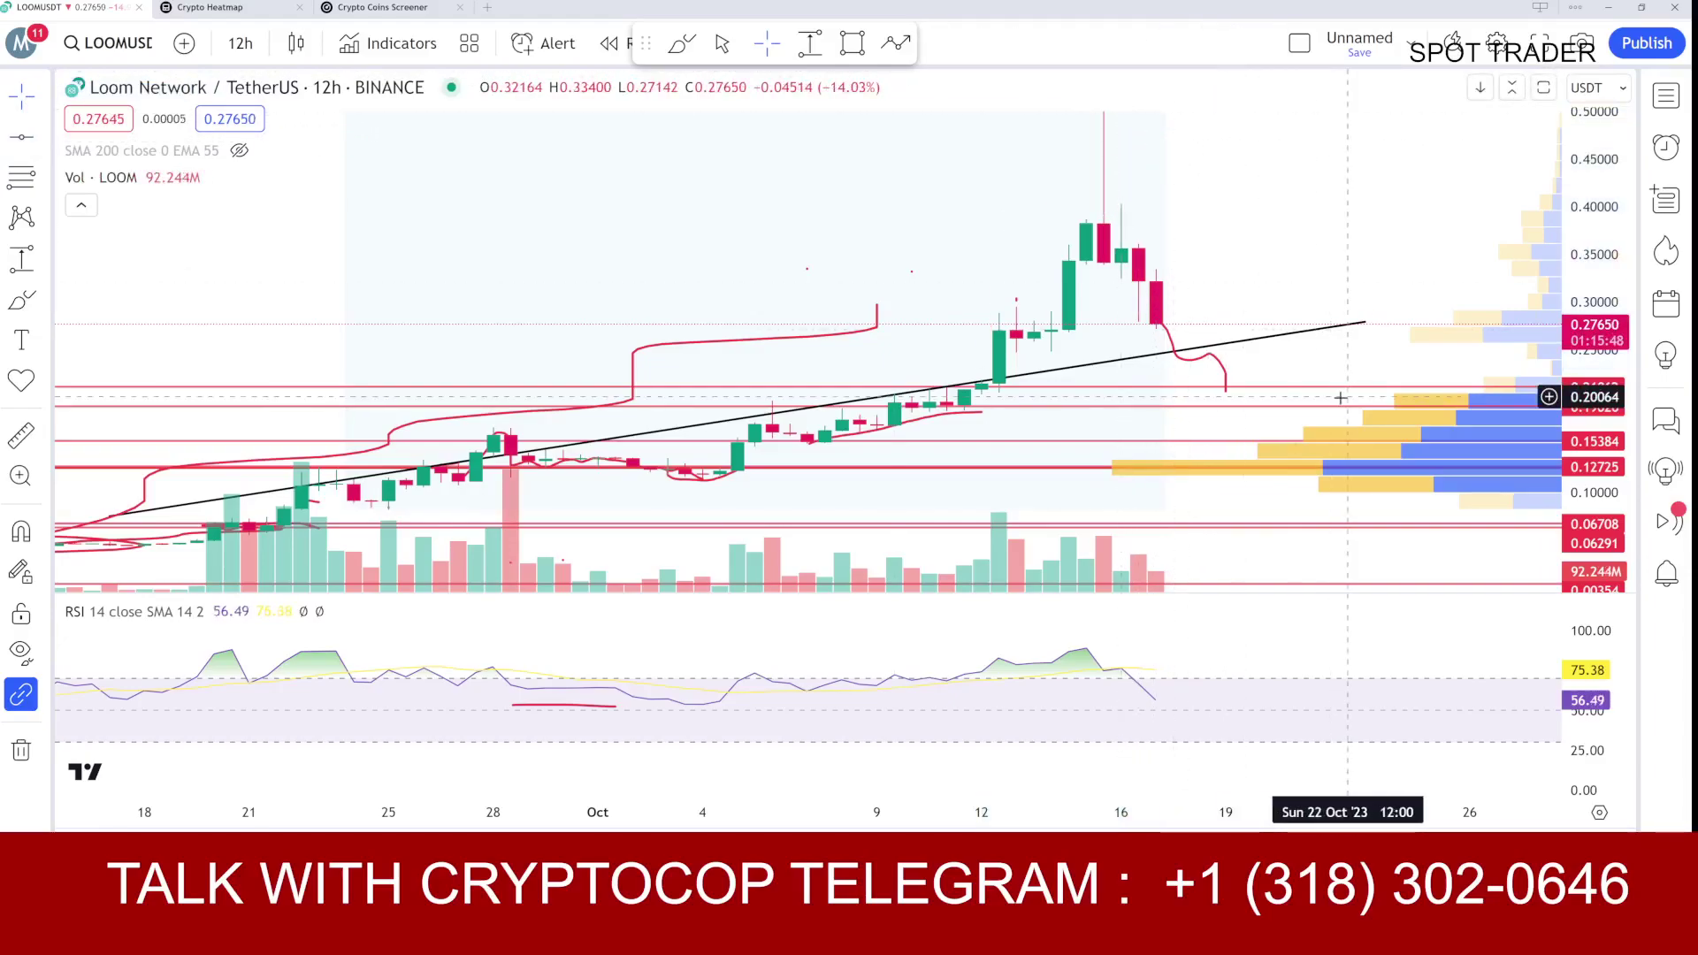
Step: Brush an X over the upper wick of the peak candle near 0.50000
{"action": "left_click_drag", "start_coordinate": [1601, 223], "coordinate": [1599, 315]}
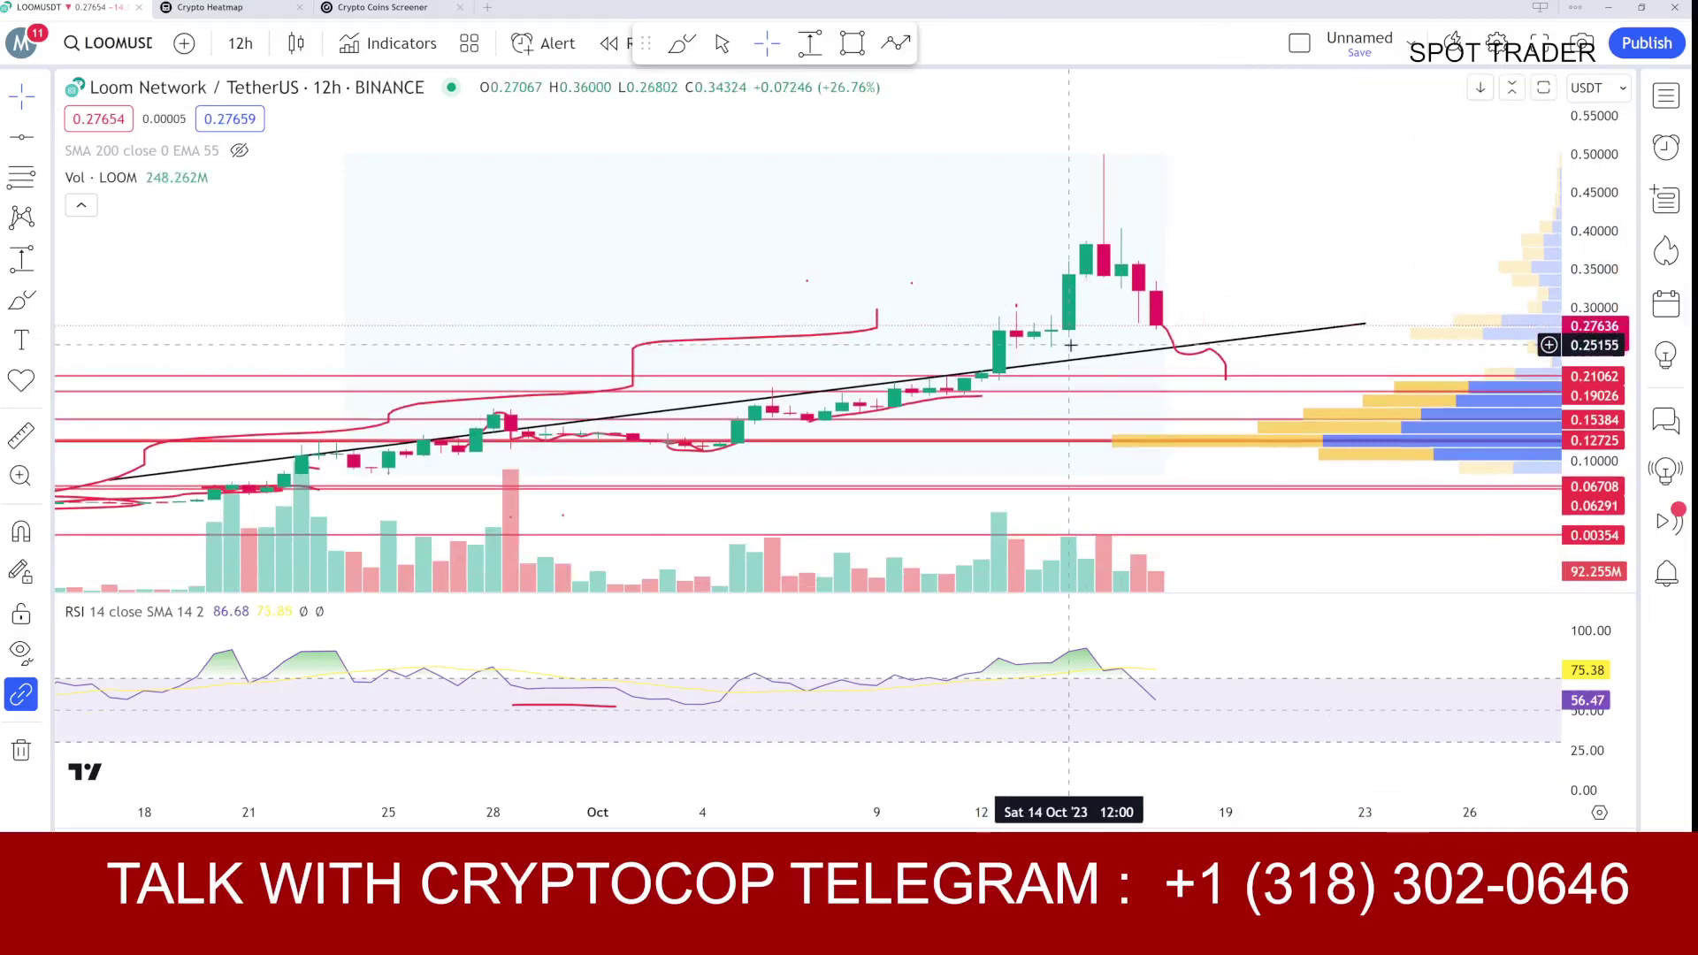
{"action": "scroll", "coordinate": [1070, 345], "scroll_direction": "down", "scroll_amount": 3}
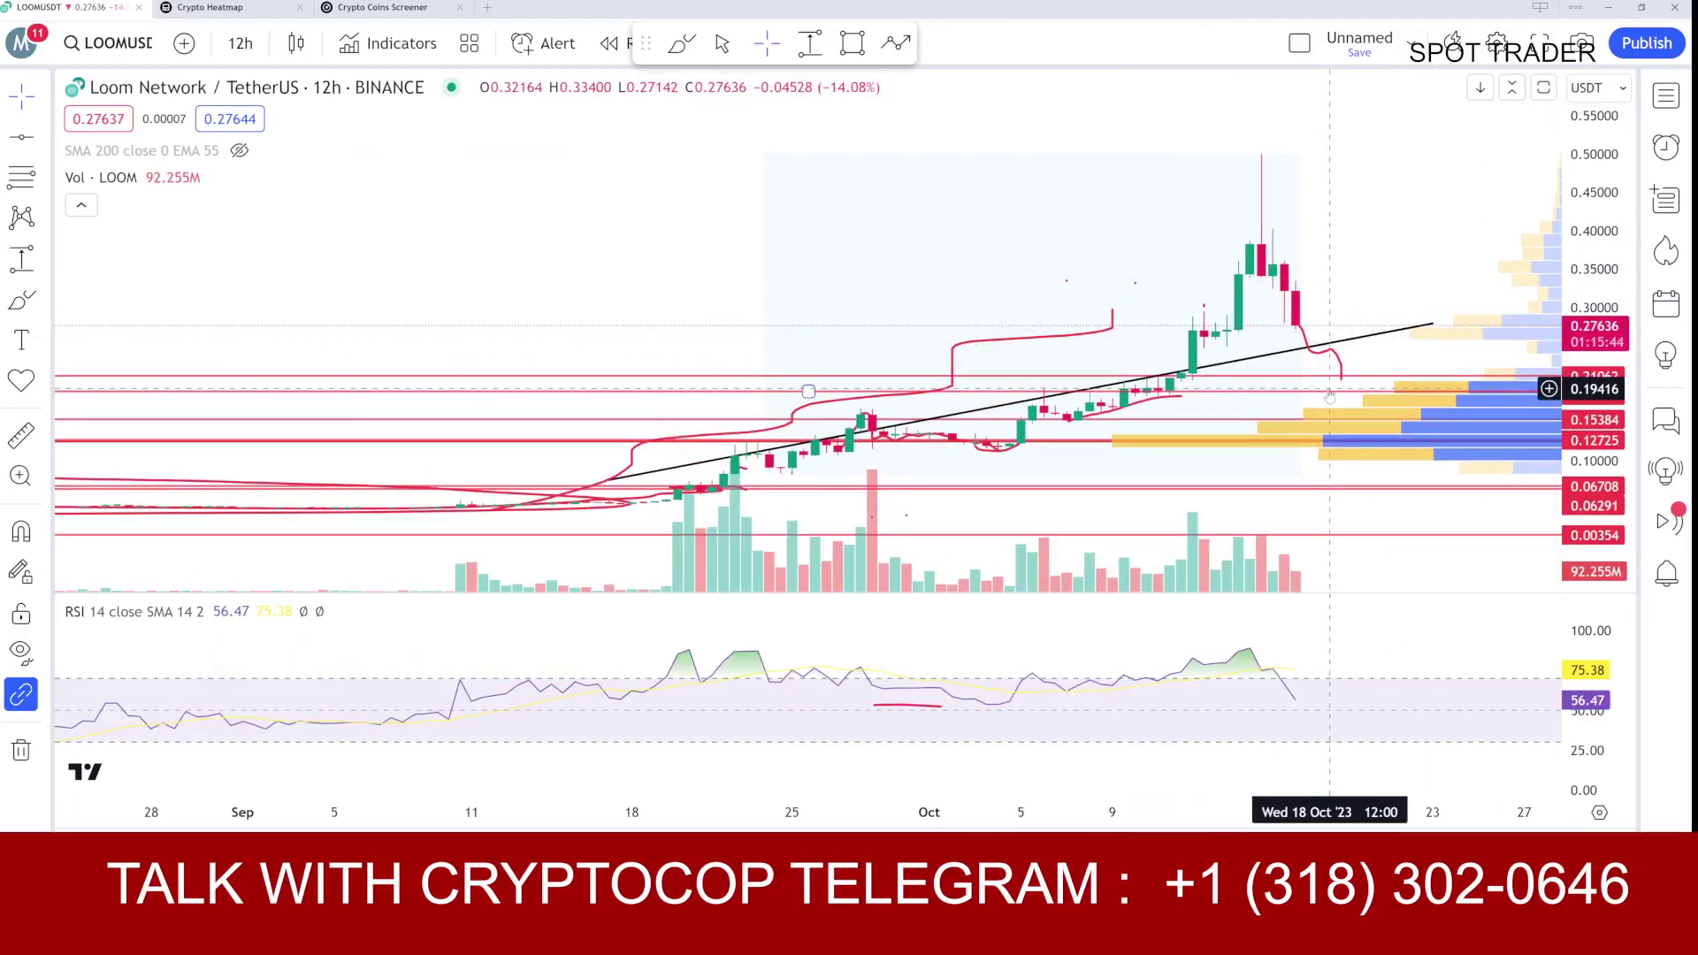
{"action": "left_click", "coordinate": [21, 301]}
{"action": "mouse_move", "coordinate": [1238, 154]}
{"action": "left_mouse_down"}
{"action": "mouse_move", "coordinate": [1269, 188]}
{"action": "mouse_move", "coordinate": [1238, 188]}
{"action": "left_mouse_up"}
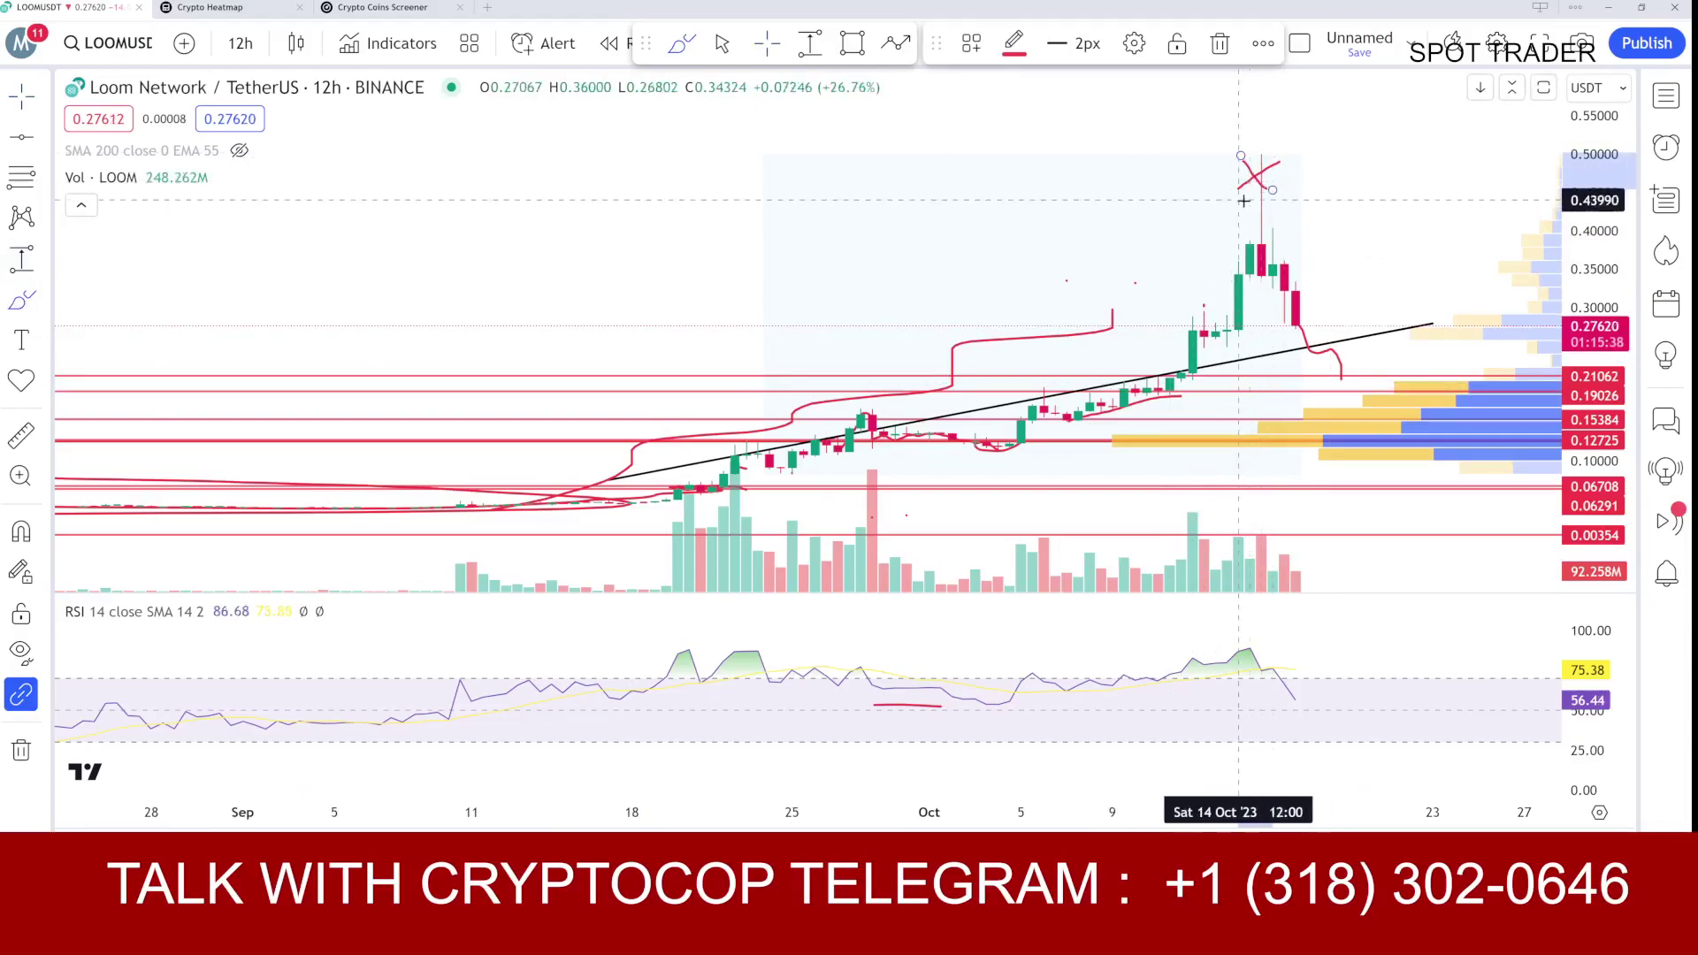
Step: Brush a bounce path from the peak wick down to the trendline and back up to about 0.42, and delete it
{"action": "mouse_move", "coordinate": [1264, 232]}
{"action": "left_mouse_down"}
{"action": "mouse_move", "coordinate": [1326, 353]}
{"action": "mouse_move", "coordinate": [1307, 351]}
{"action": "mouse_move", "coordinate": [1330, 351]}
{"action": "mouse_move", "coordinate": [1354, 310]}
{"action": "left_mouse_up"}
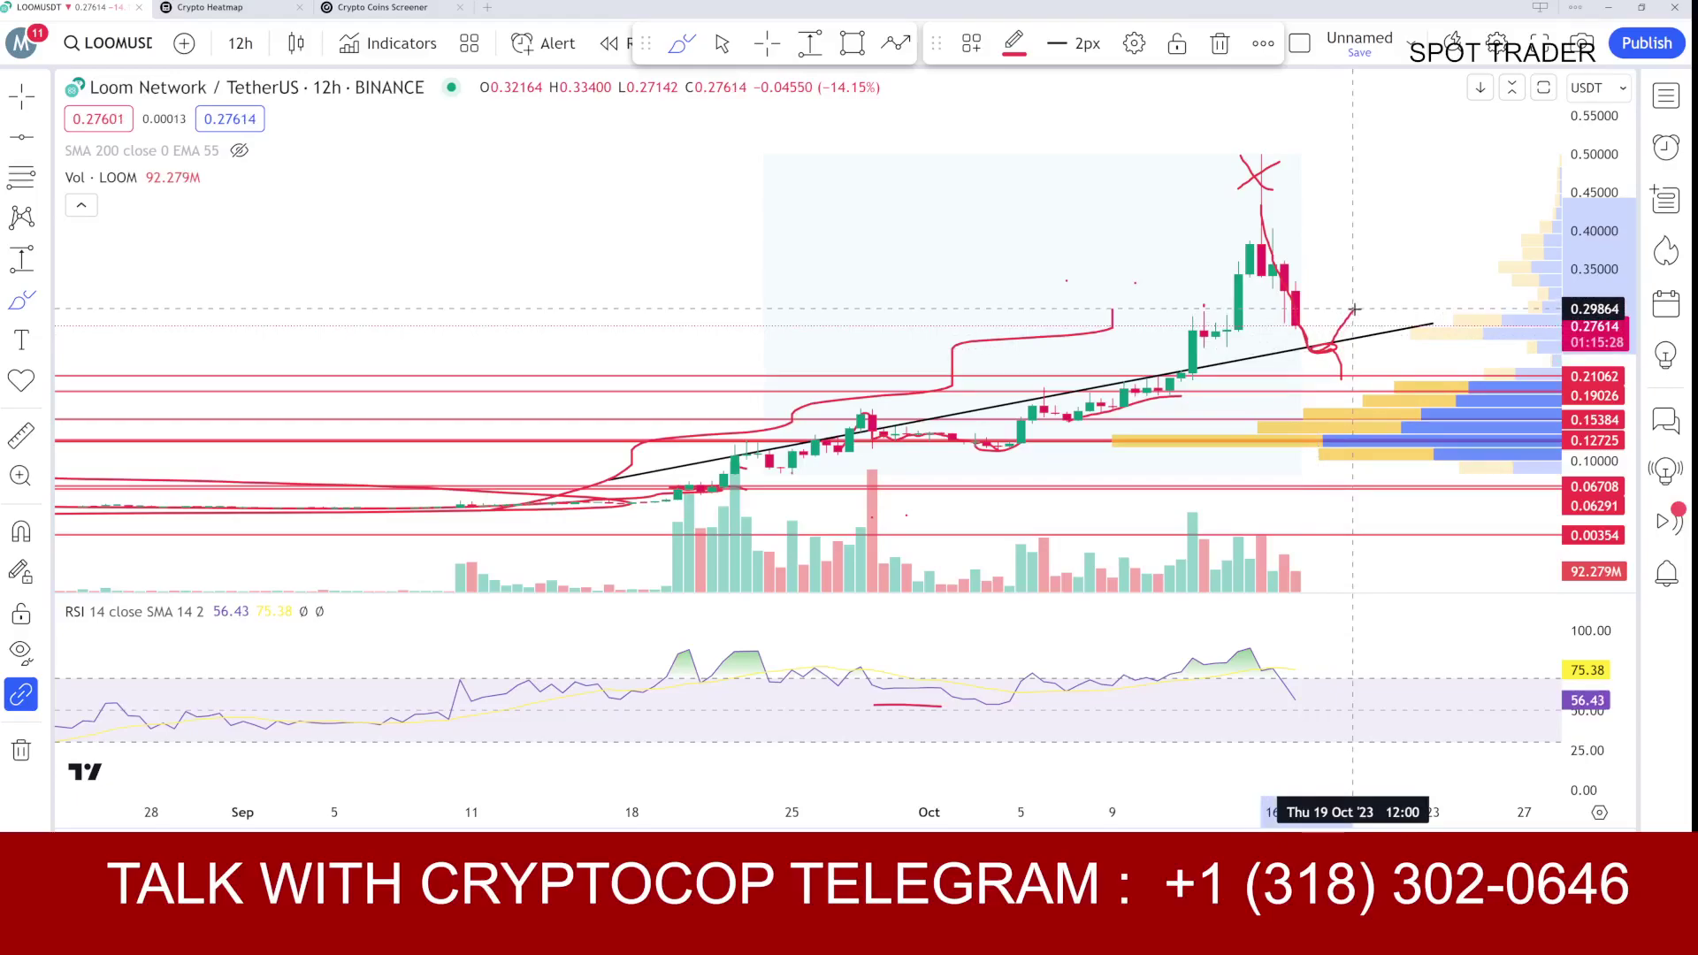
{"action": "mouse_move", "coordinate": [1354, 309]}
{"action": "left_mouse_down"}
{"action": "mouse_move", "coordinate": [1434, 332]}
{"action": "mouse_move", "coordinate": [1486, 297]}
{"action": "mouse_move", "coordinate": [1513, 216]}
{"action": "left_mouse_up"}
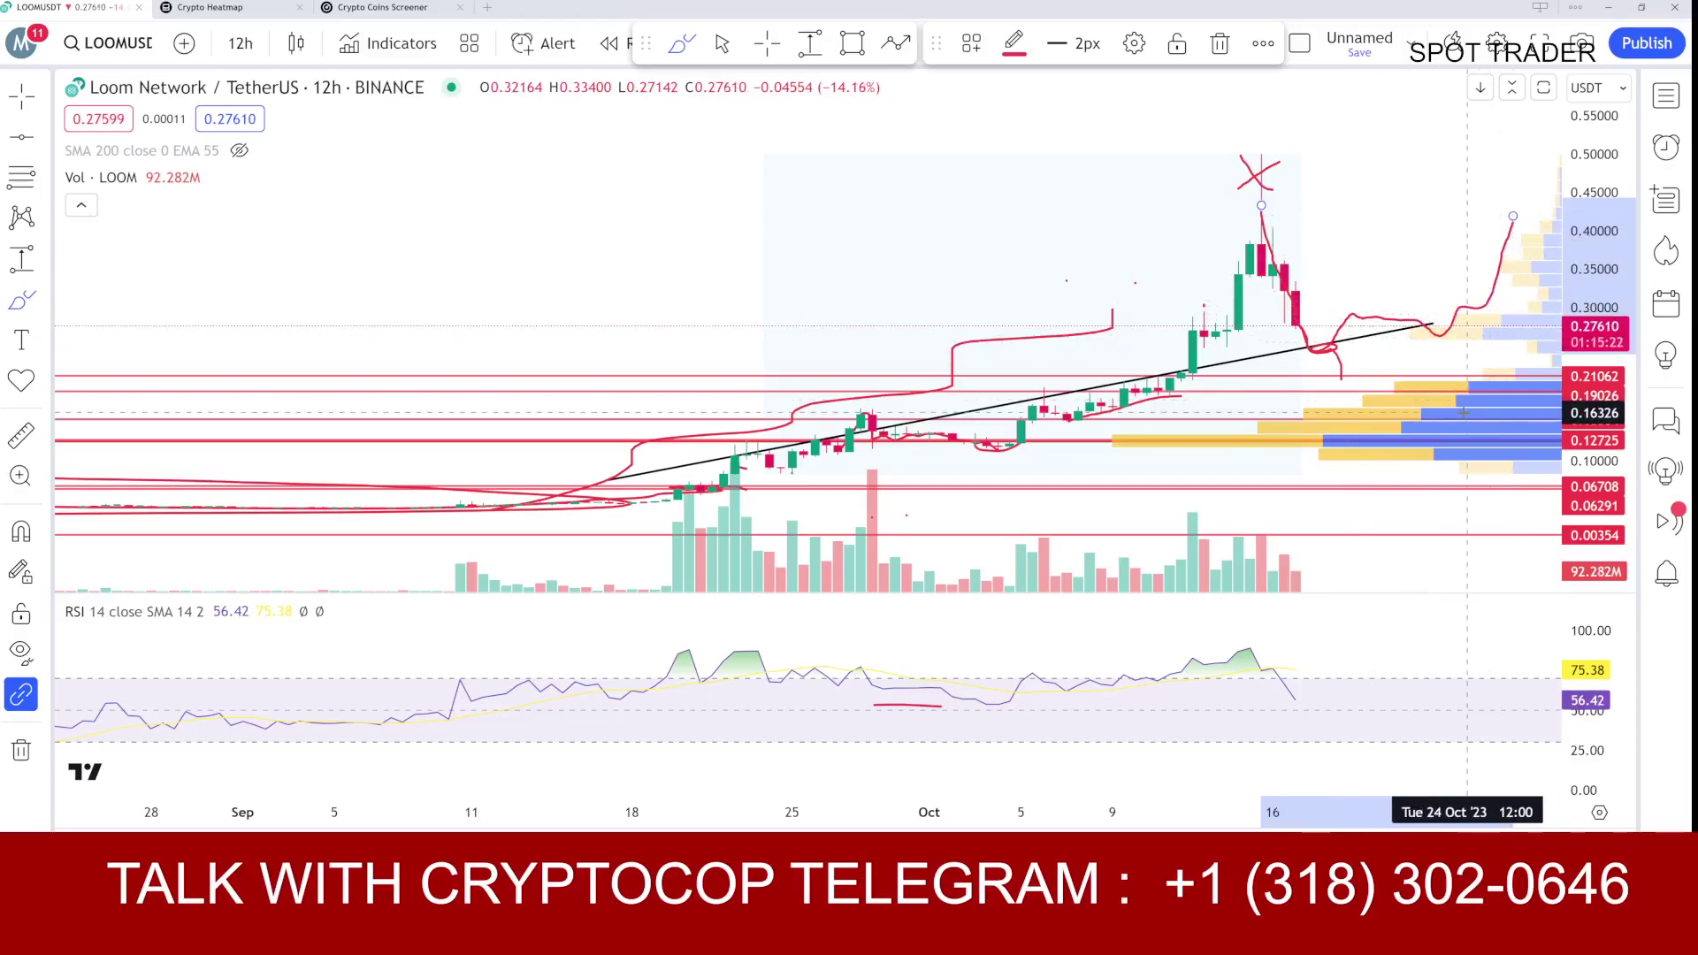
{"action": "key", "text": "ctrl"}
{"action": "key", "text": "Delete"}
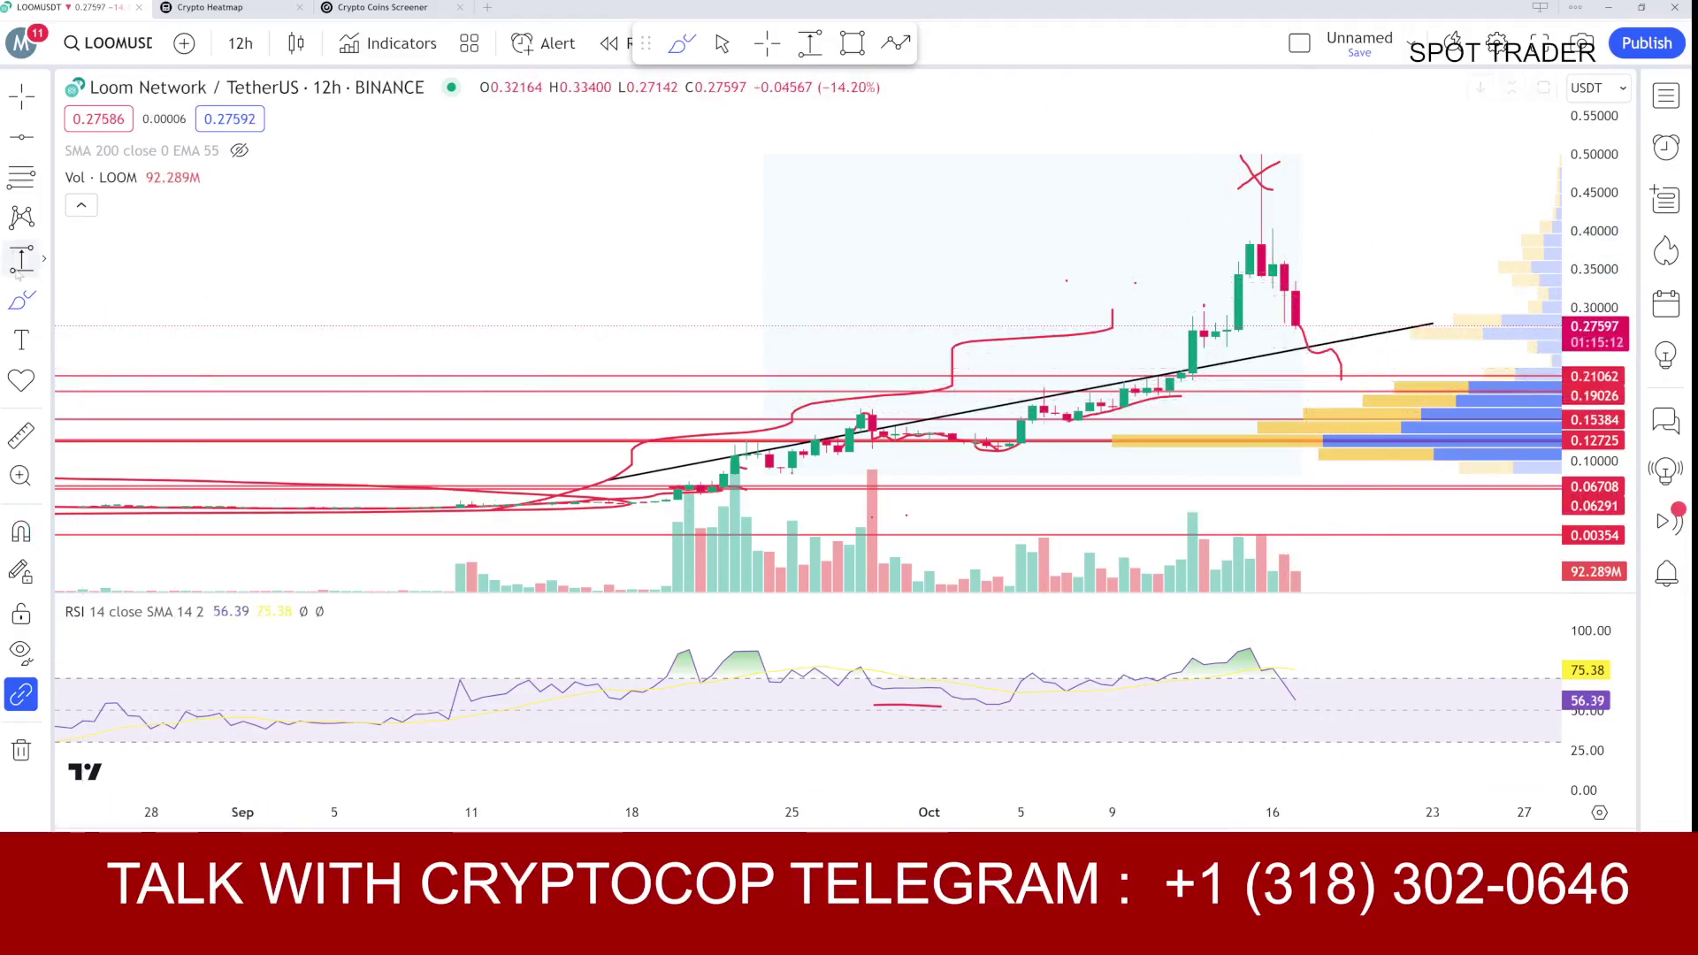
Step: Brush a price path from the end of the short breakdown path, dipping to about the 0.15384 level and recovering to about 0.49
{"action": "left_click", "coordinate": [43, 301]}
{"action": "scroll", "coordinate": [1194, 361], "scroll_direction": "up", "scroll_amount": 3}
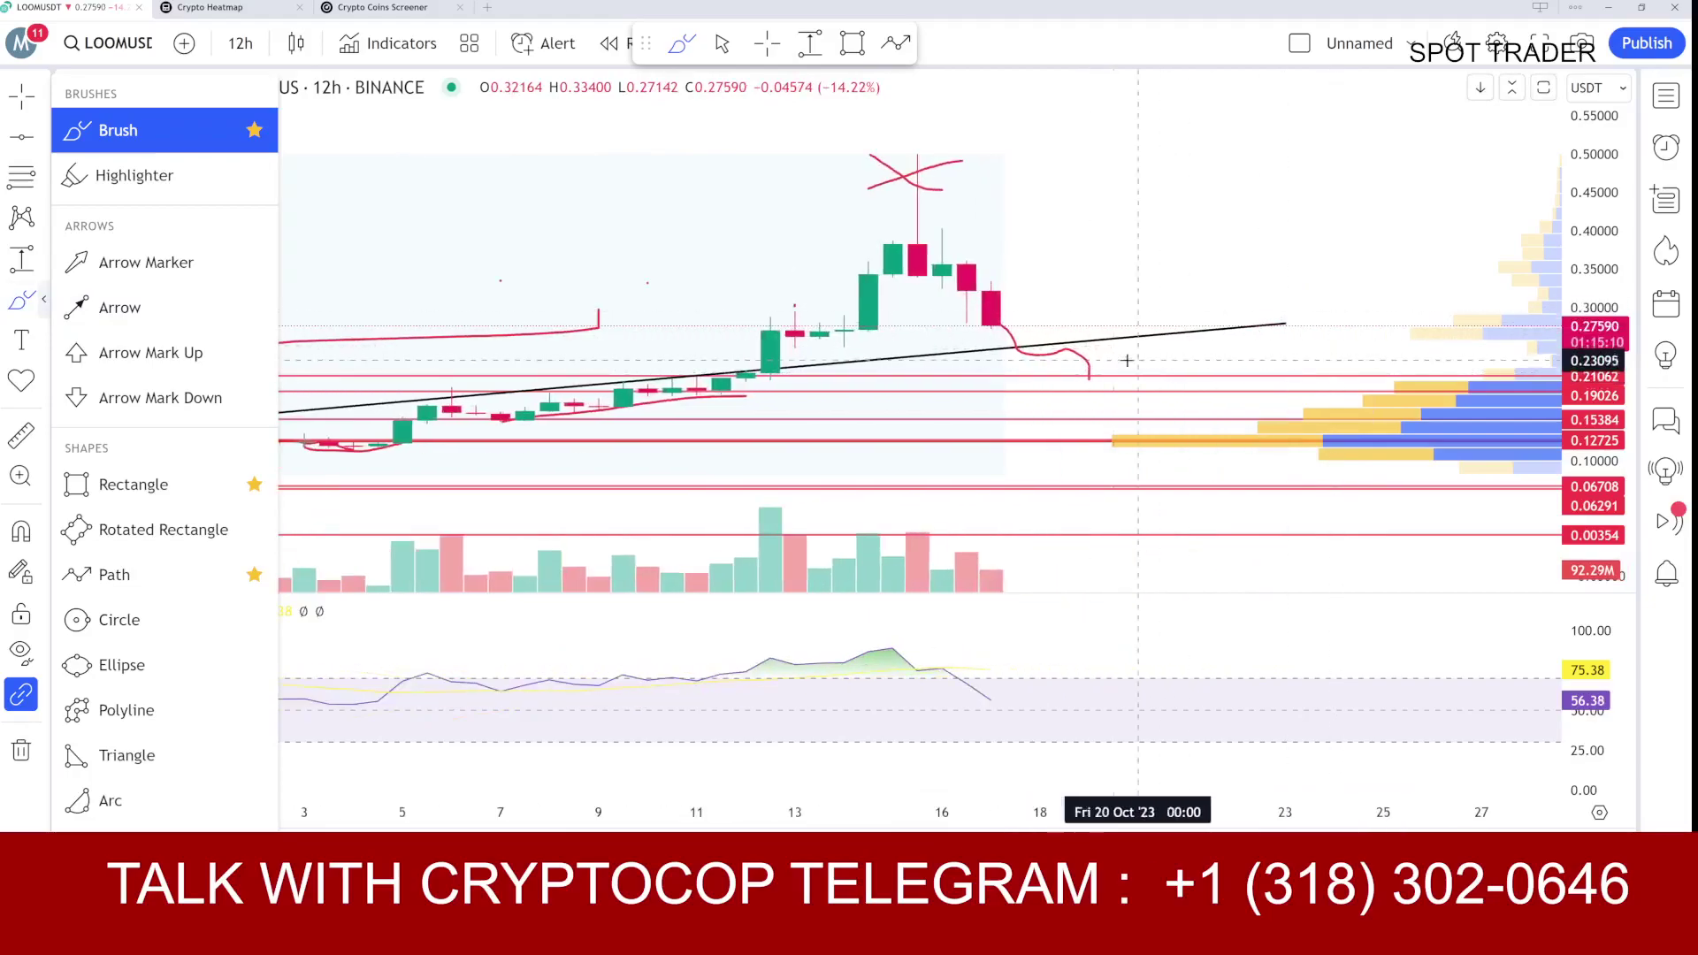
{"action": "left_click", "coordinate": [118, 130]}
{"action": "mouse_move", "coordinate": [1090, 376]}
{"action": "left_mouse_down"}
{"action": "mouse_move", "coordinate": [1120, 341]}
{"action": "mouse_move", "coordinate": [1164, 396]}
{"action": "mouse_move", "coordinate": [1256, 390]}
{"action": "mouse_move", "coordinate": [1297, 416]}
{"action": "mouse_move", "coordinate": [1336, 329]}
{"action": "mouse_move", "coordinate": [1394, 364]}
{"action": "mouse_move", "coordinate": [1433, 354]}
{"action": "mouse_move", "coordinate": [1507, 160]}
{"action": "left_mouse_up"}
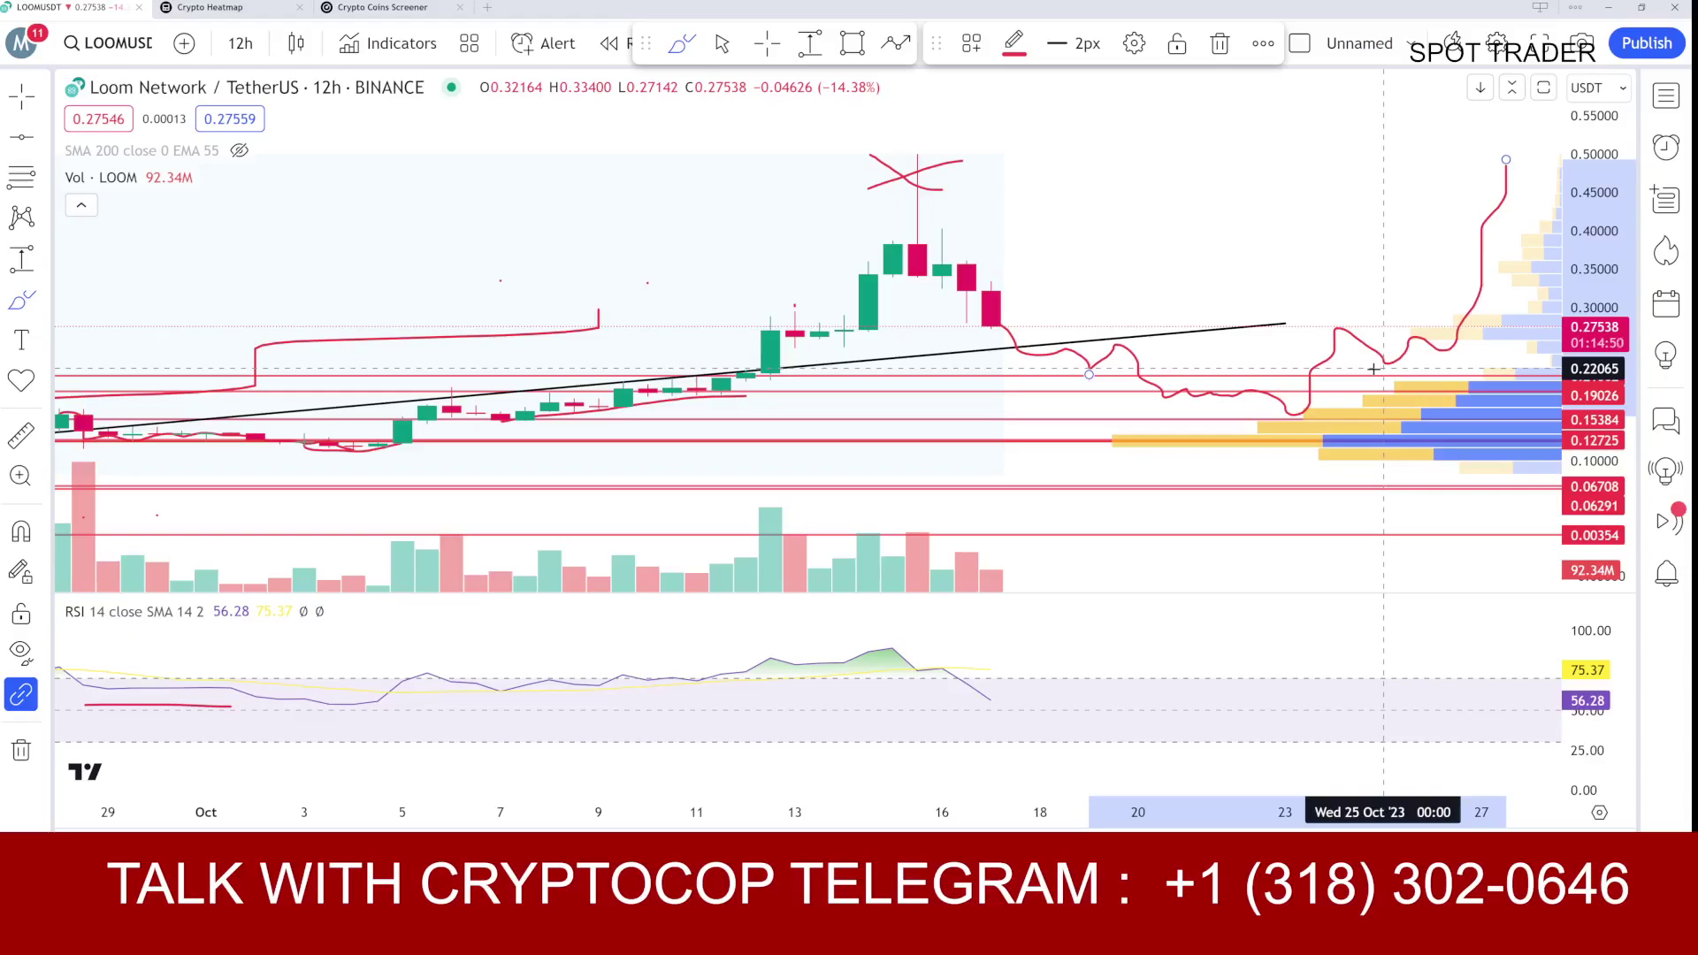
Step: Brush a short bounce from the last candle off the trendline up to about 0.28, and delete it
{"action": "scroll", "coordinate": [1373, 369], "scroll_direction": "down", "scroll_amount": 4}
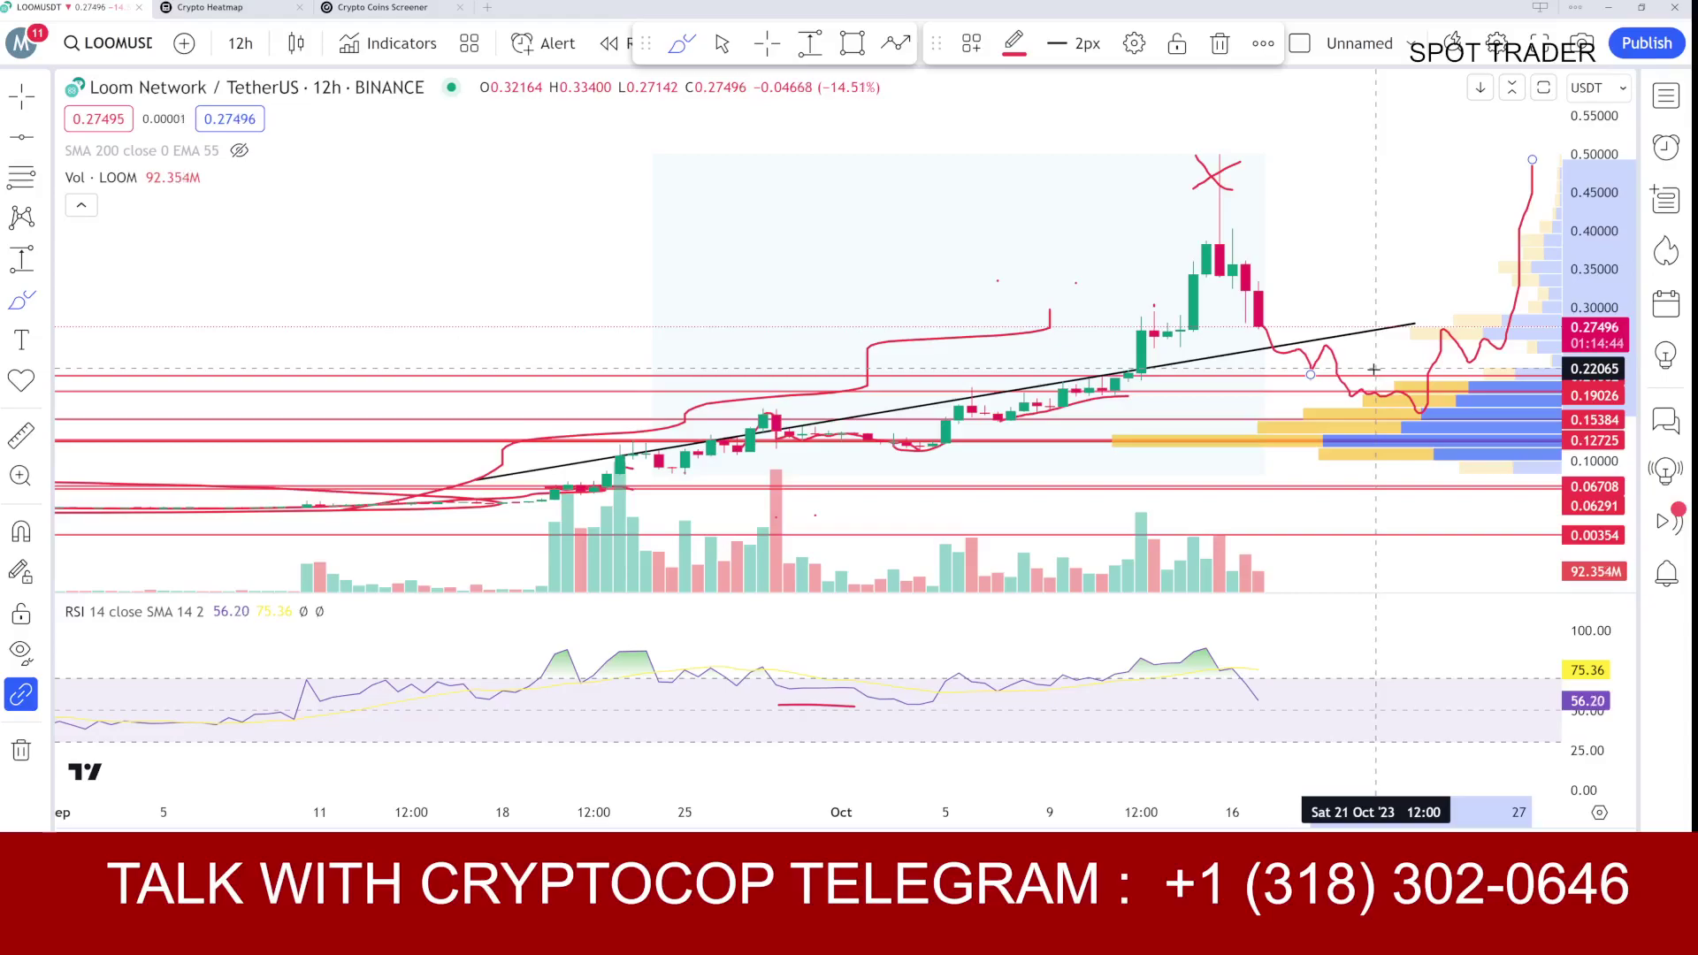
{"action": "left_click", "coordinate": [17, 104]}
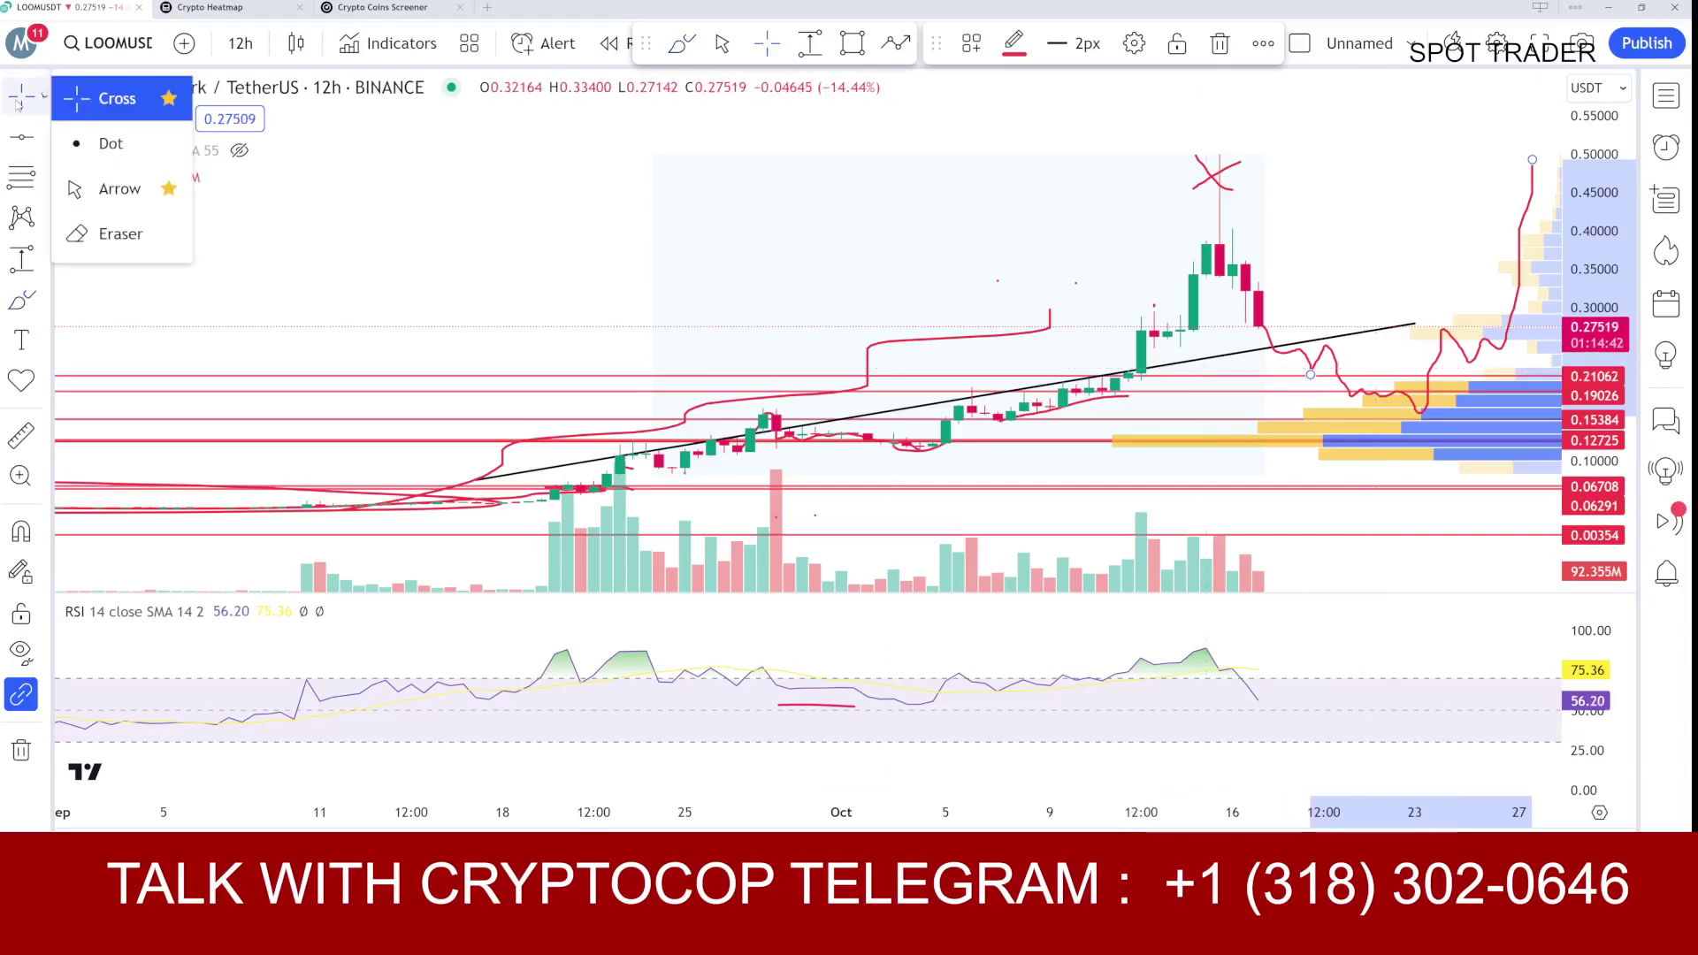
{"action": "left_click", "coordinate": [97, 98]}
{"action": "left_click_drag", "start_coordinate": [1365, 134], "coordinate": [1217, 147]}
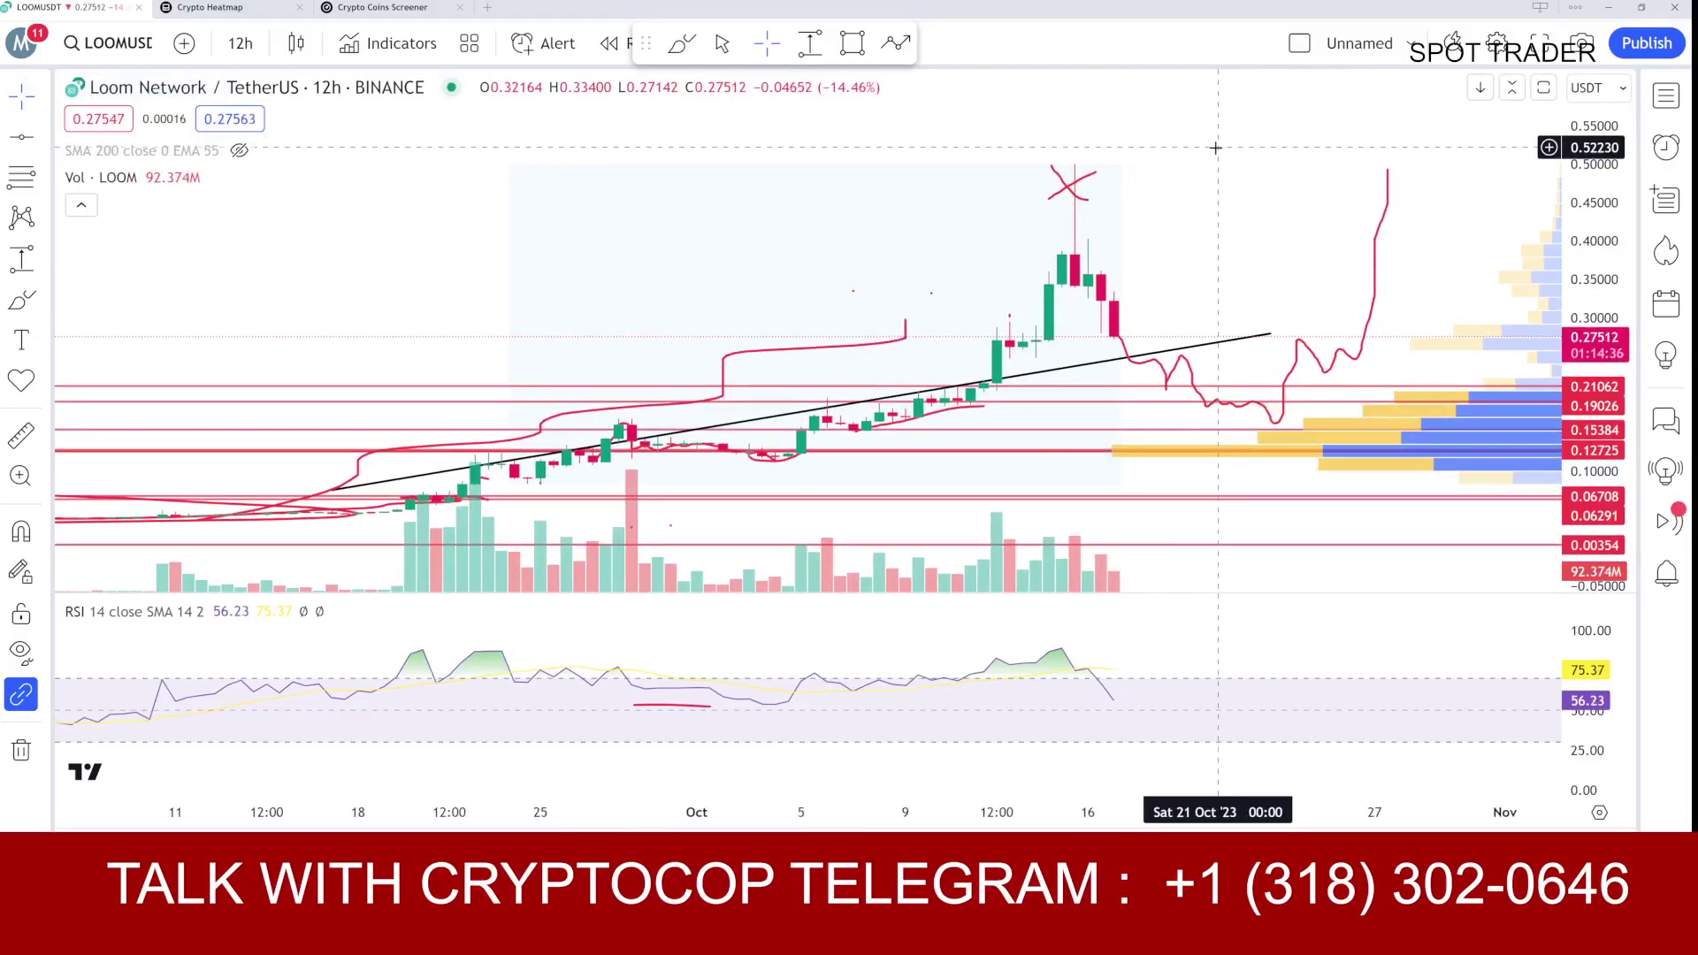
{"action": "left_click_drag", "start_coordinate": [1598, 473], "coordinate": [1599, 404]}
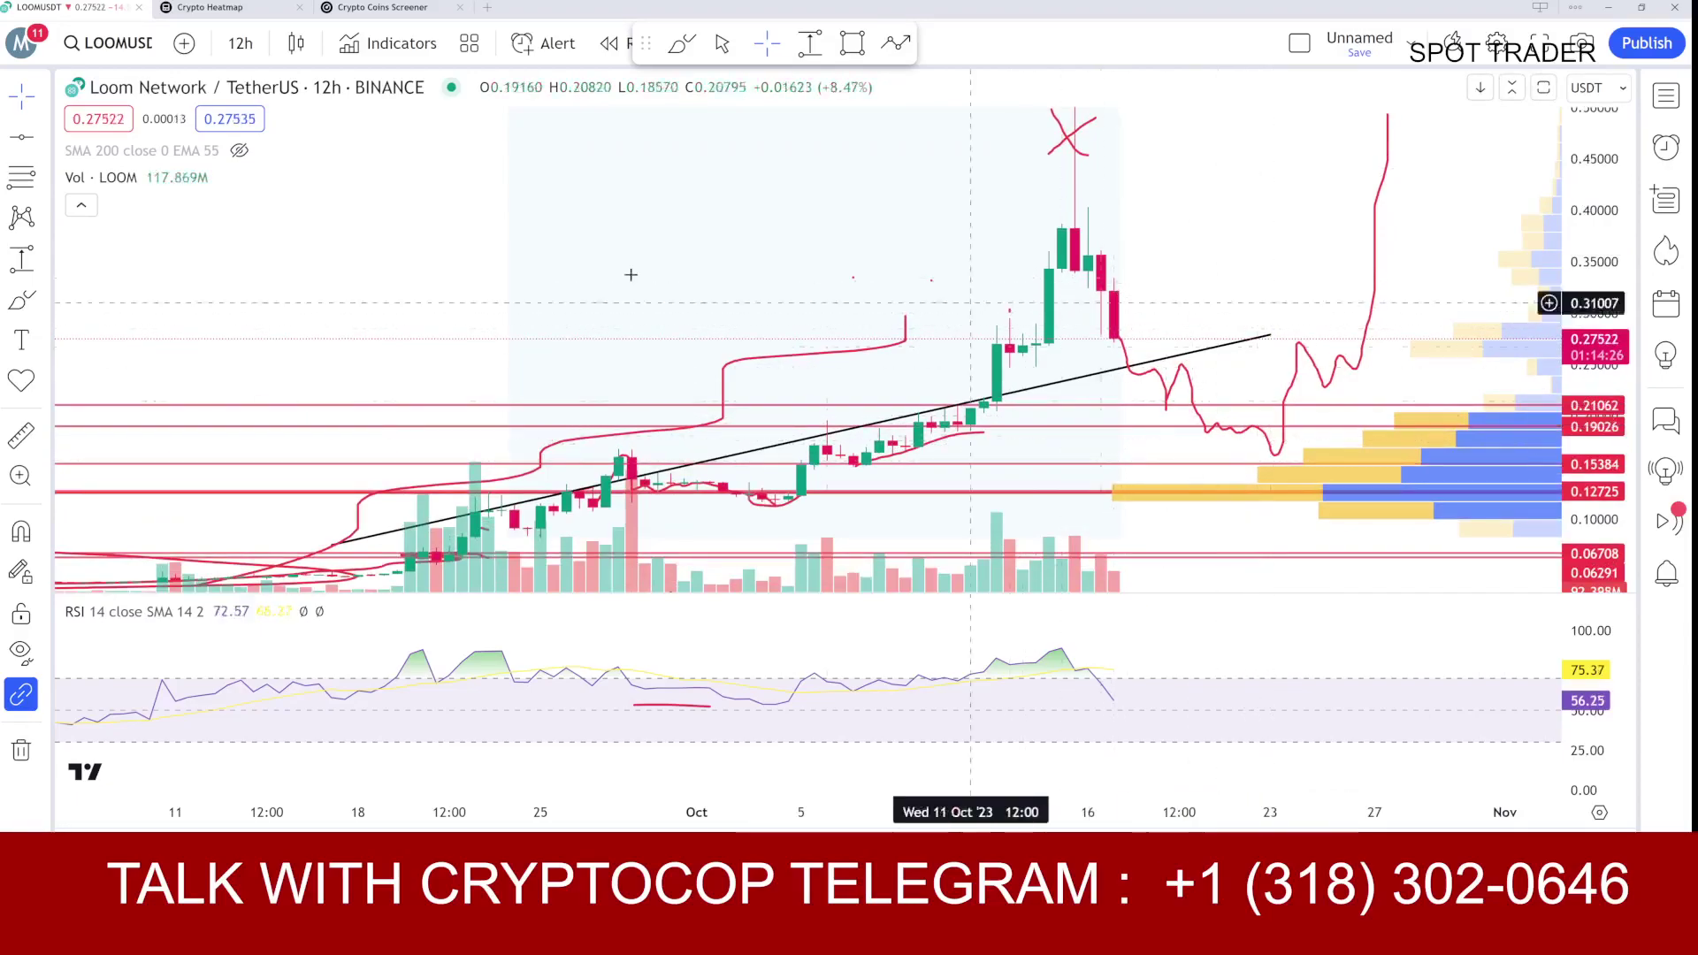
{"action": "left_click", "coordinate": [21, 300]}
{"action": "mouse_move", "coordinate": [1108, 348]}
{"action": "left_mouse_down"}
{"action": "mouse_move", "coordinate": [1128, 361]}
{"action": "mouse_move", "coordinate": [1185, 335]}
{"action": "left_mouse_up"}
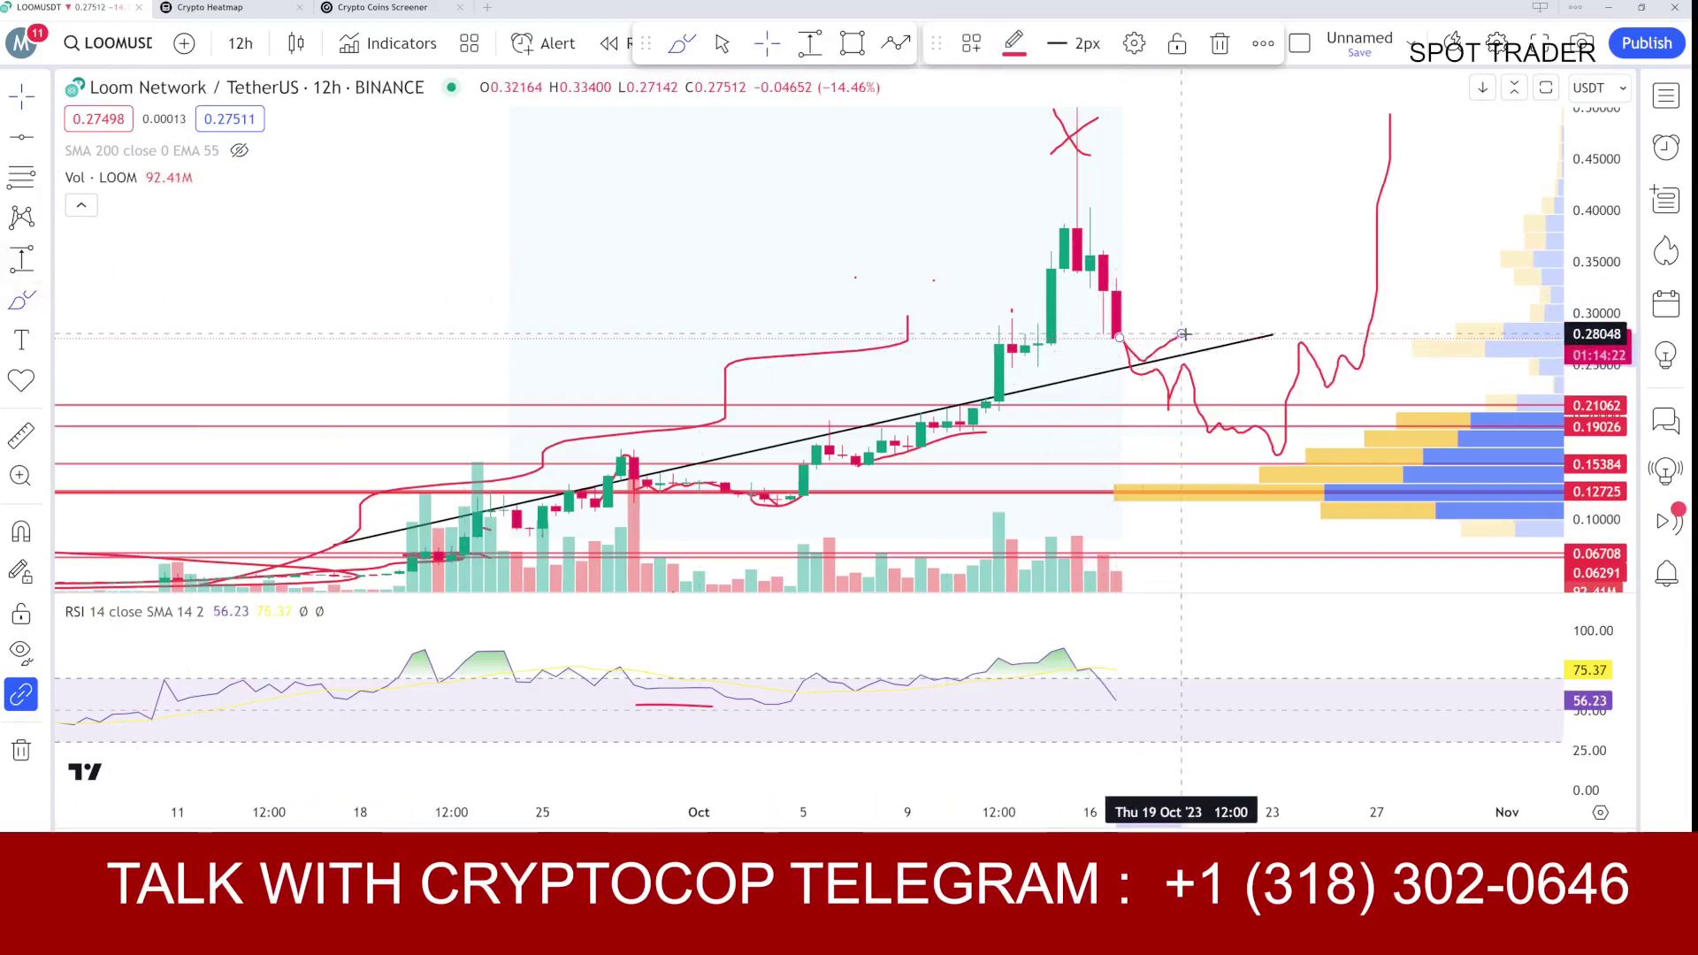
{"action": "key", "text": "Delete"}
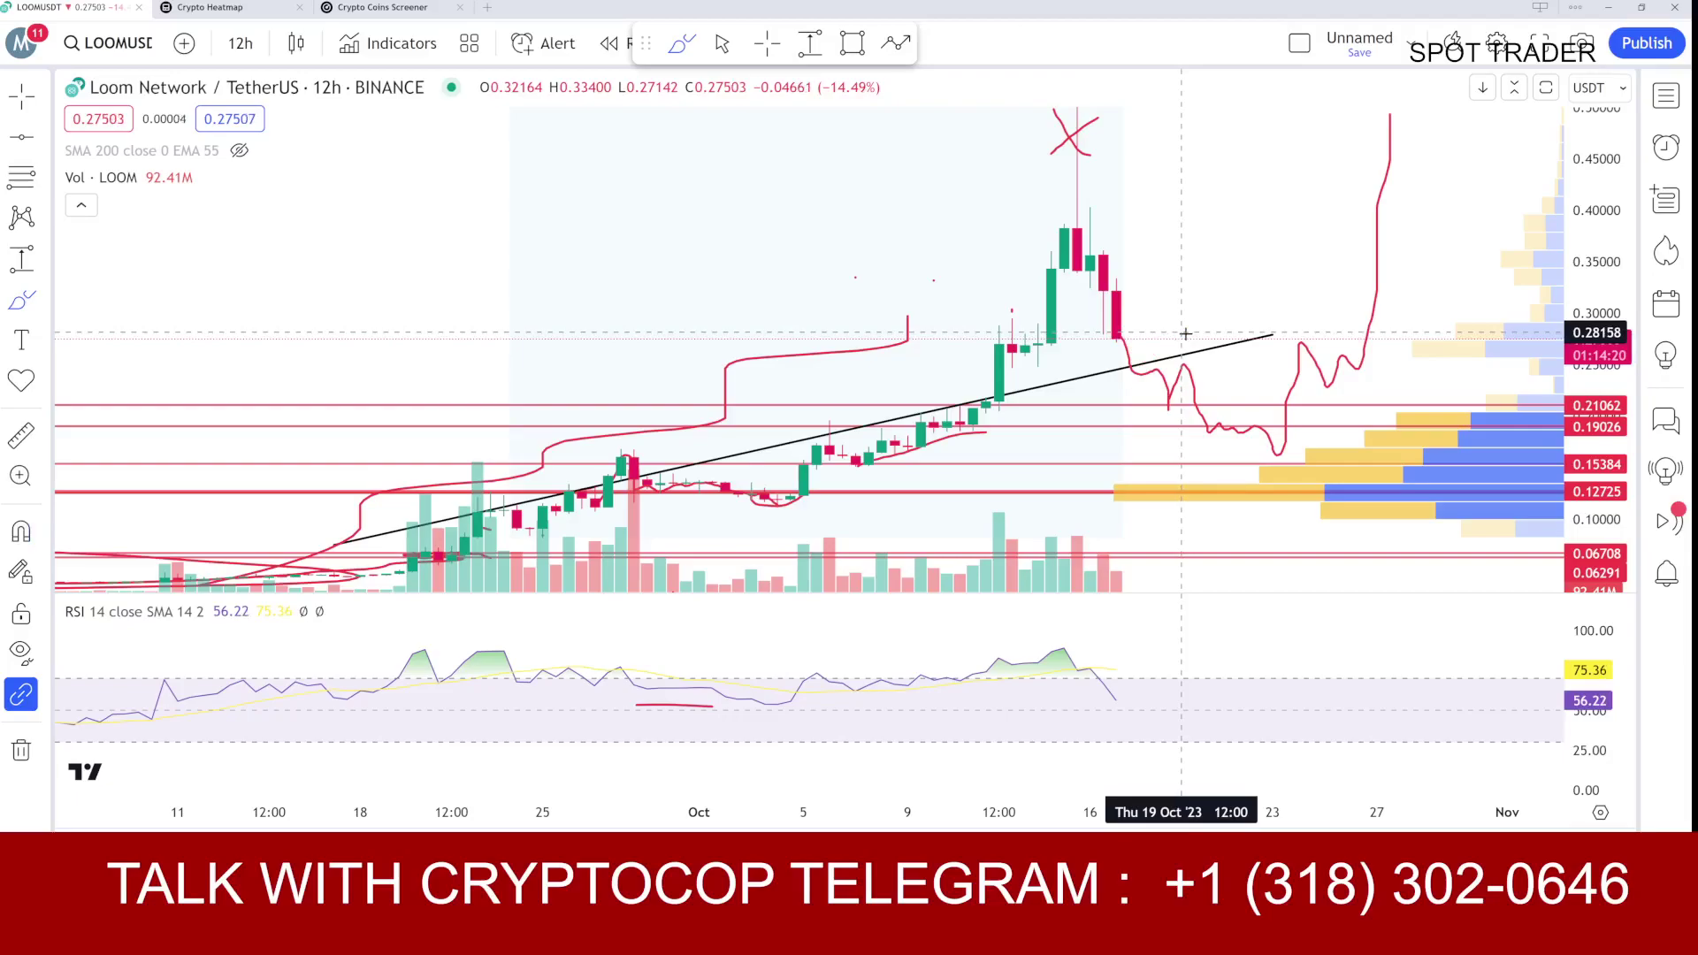